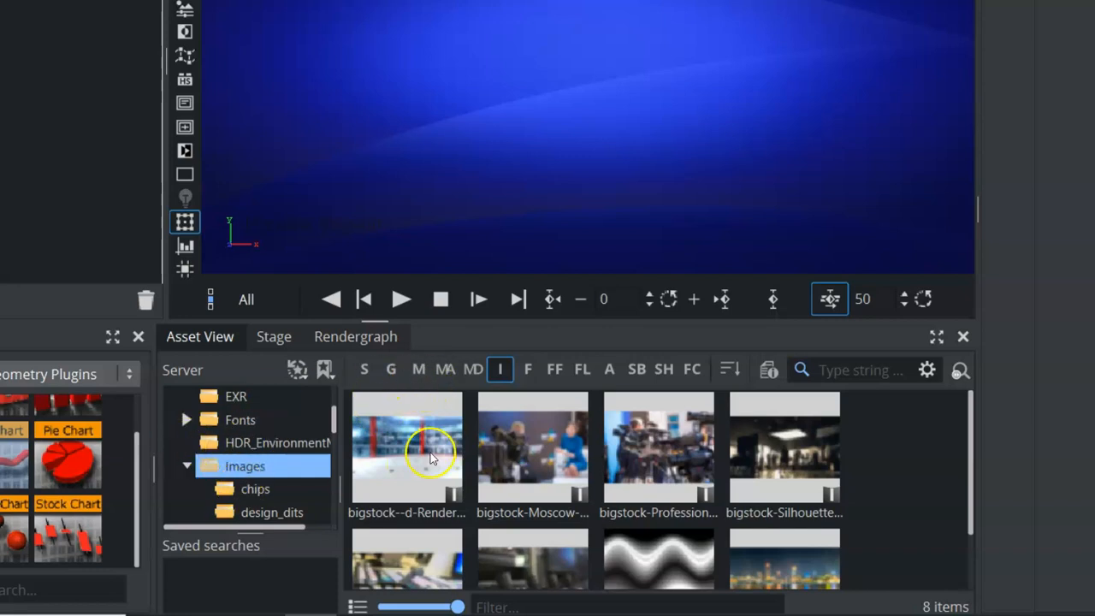
Step: Open the bigstock-Tv-Broadcasting image from the Images folder in the image editor
scroll(432, 458, down, 1)
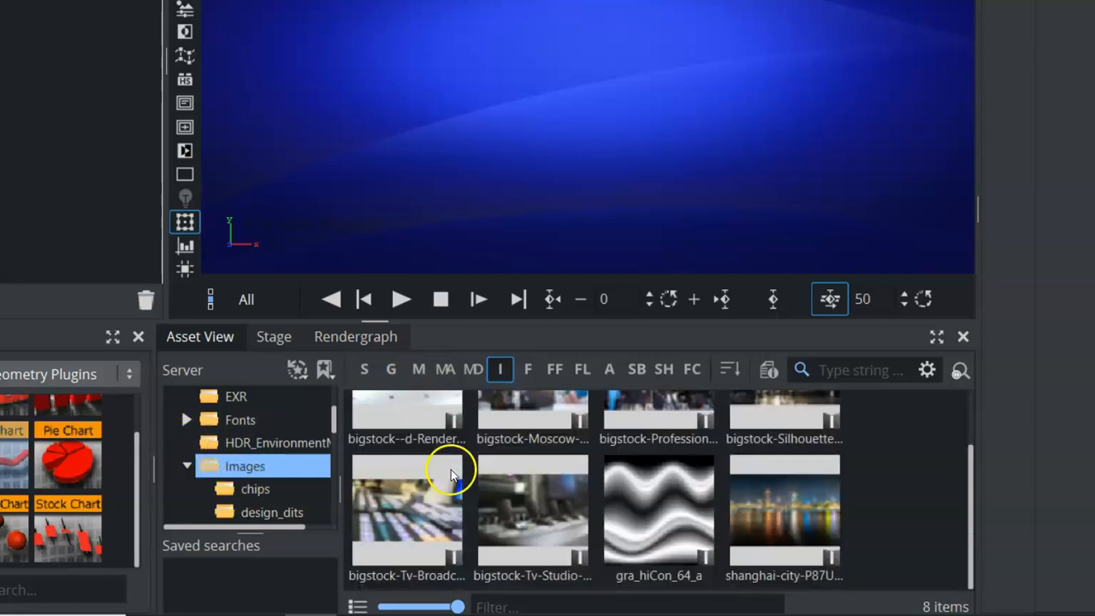
double_click(405, 517)
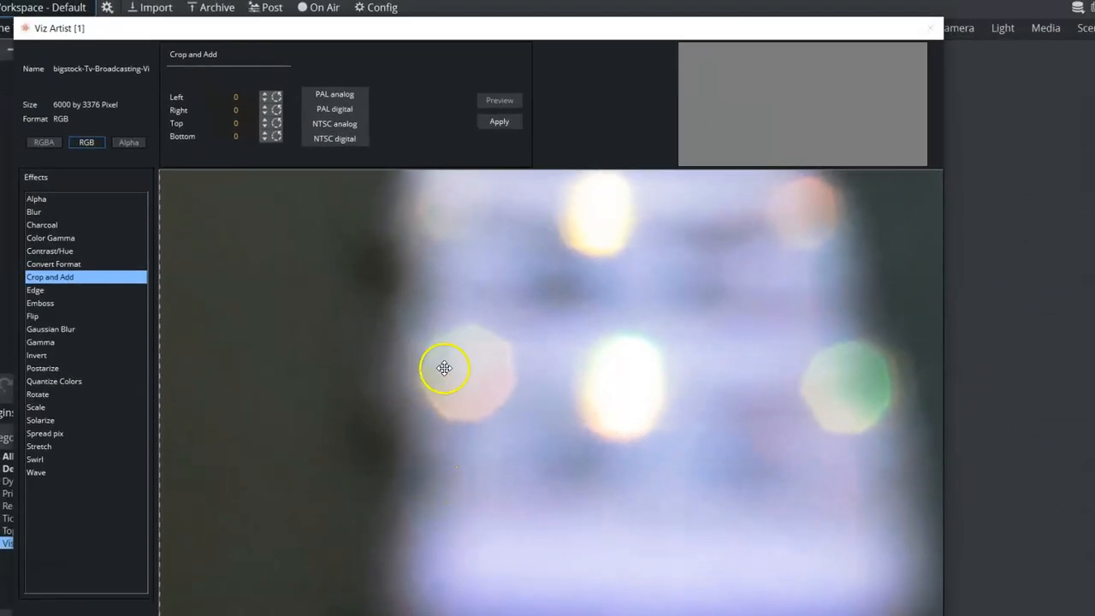
drag(411, 29, 392, 2)
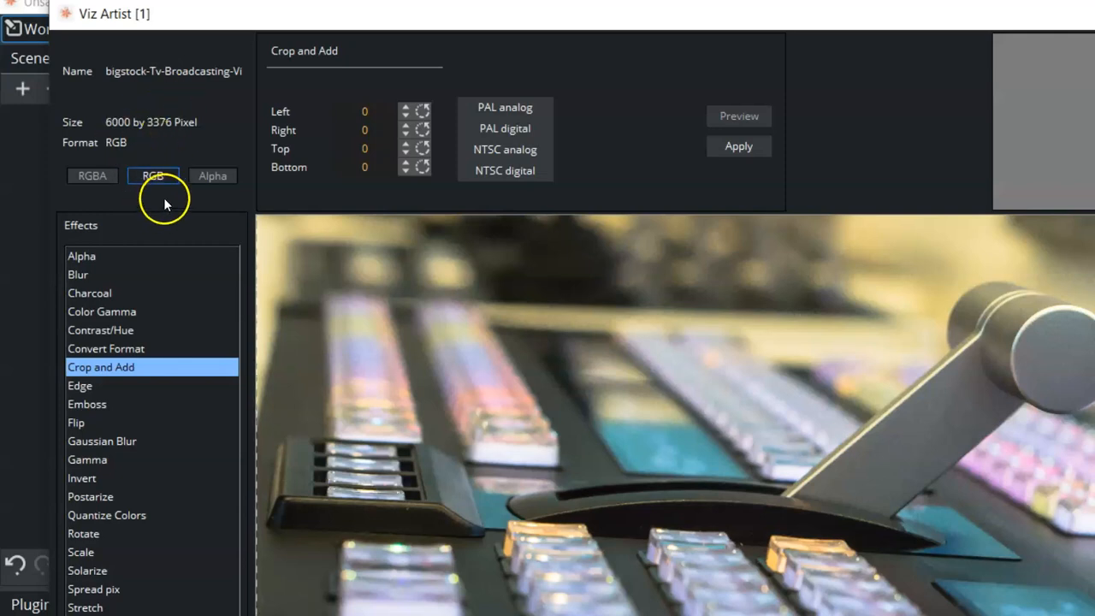
Step: Choose the Alpha effect and set its Clear to value to 88%
click(99, 256)
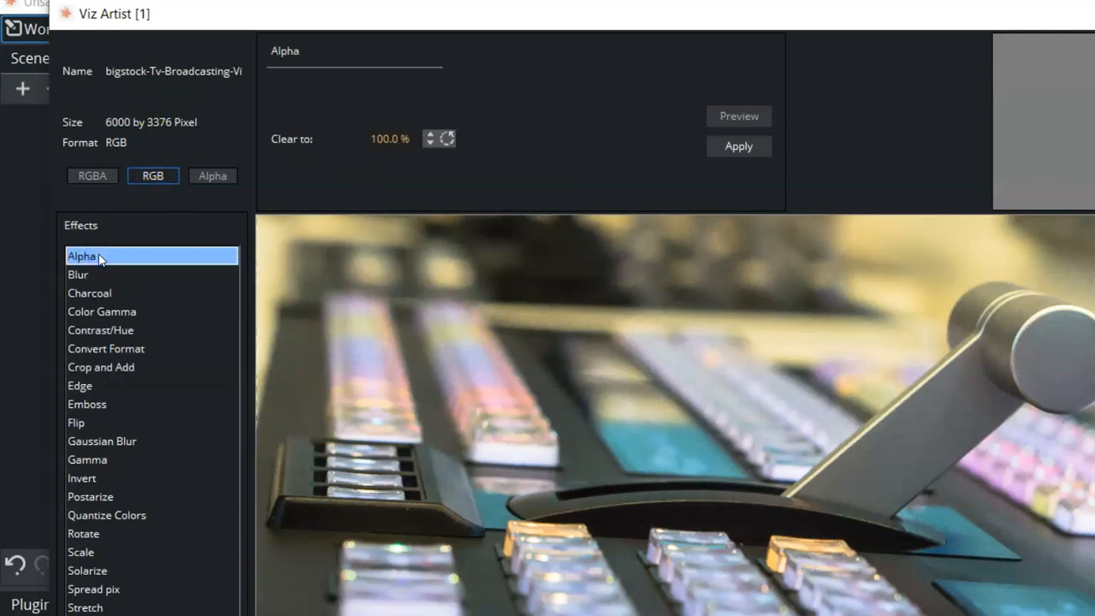
click(100, 256)
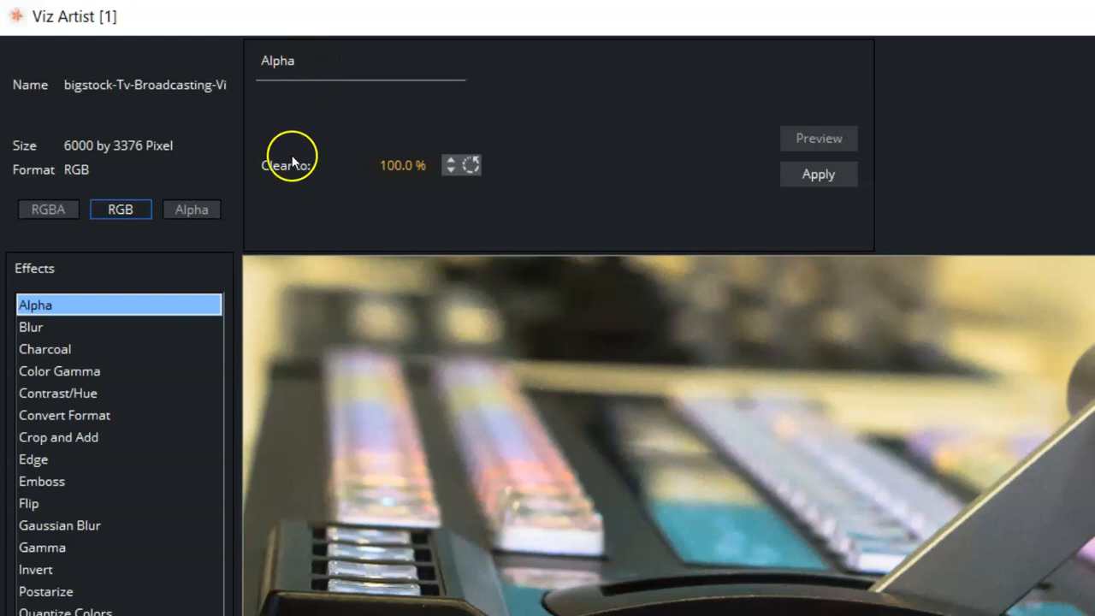
mouse_move(354, 166)
mouse_down()
mouse_move(261, 166)
mouse_move(449, 171)
mouse_move(374, 167)
mouse_up()
click(428, 164)
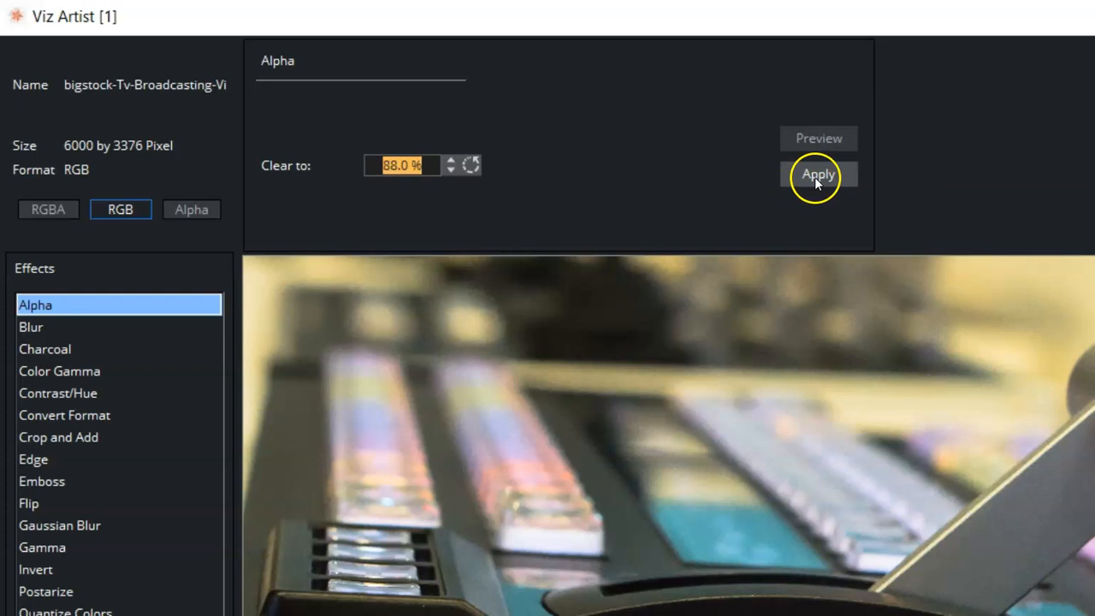
Step: Choose the Blur effect, set its Factor to 53% and preview it on the switcher image
click(47, 330)
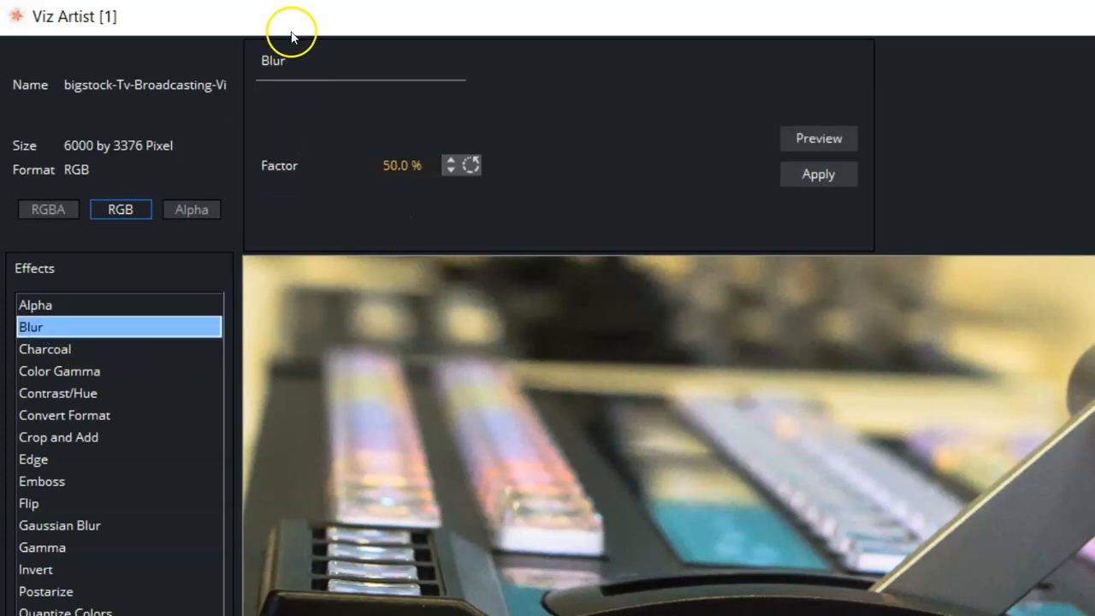
mouse_move(400, 165)
mouse_down()
mouse_move(466, 165)
mouse_move(405, 170)
mouse_up()
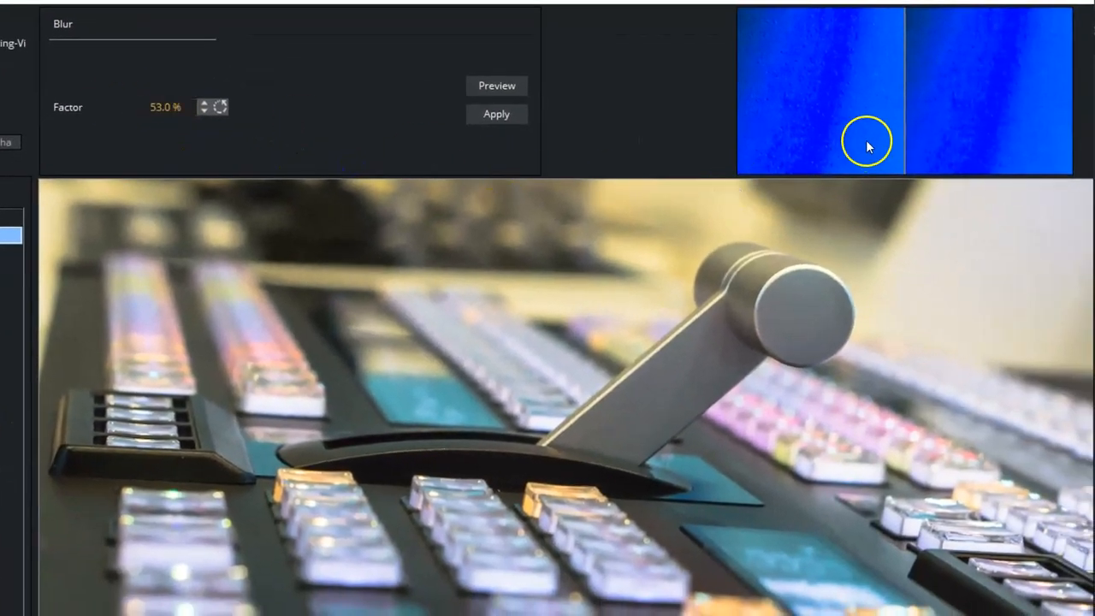
click(496, 87)
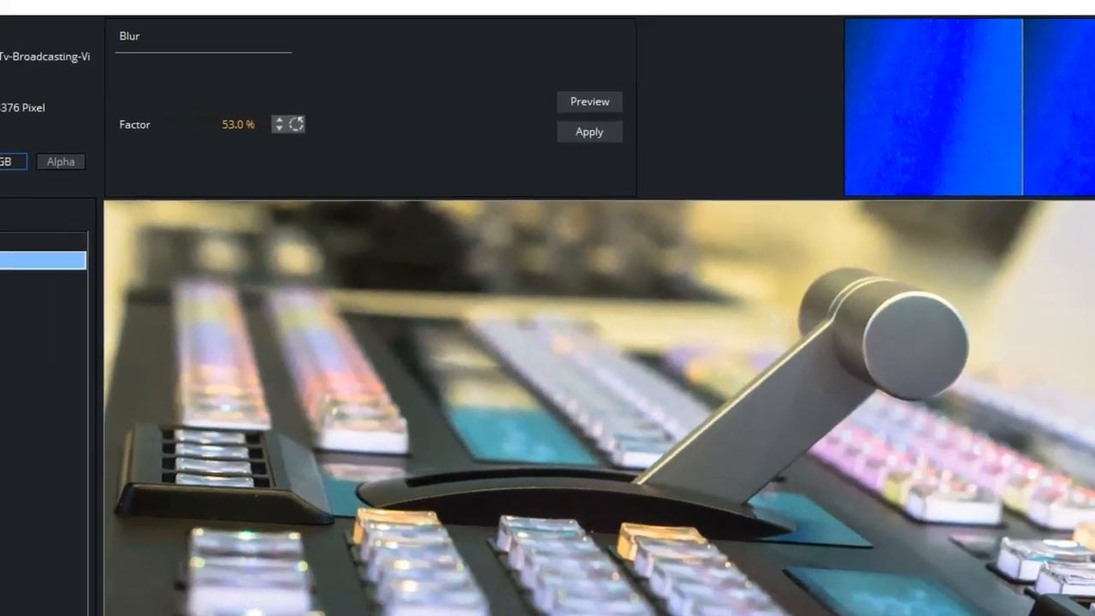
Step: Choose the Charcoal effect and set its Radius to 45.2 and Sigma to 37.9
click(43, 325)
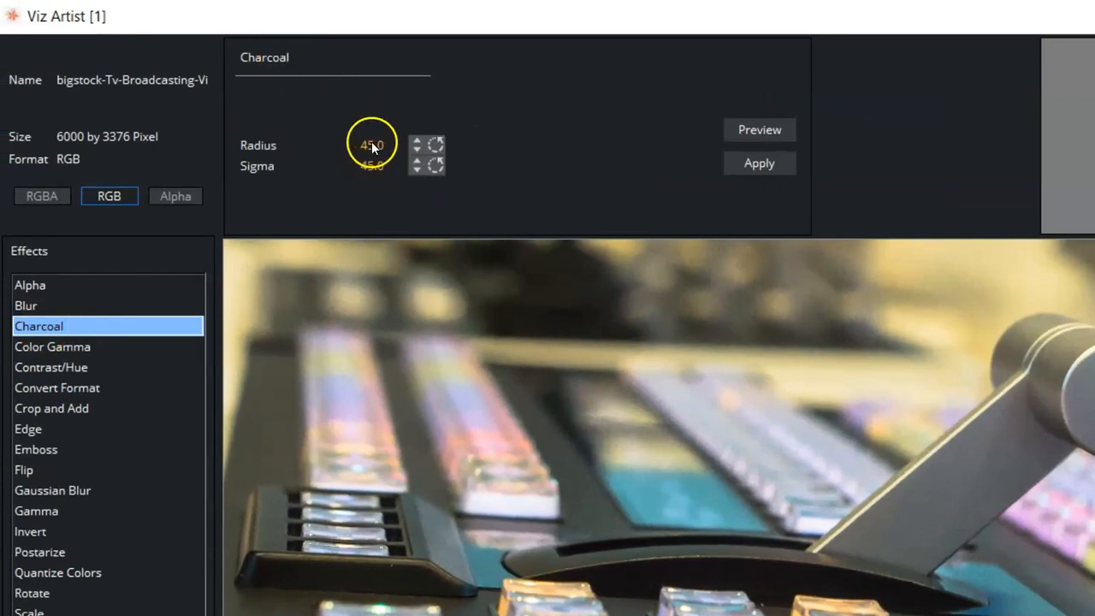
drag(312, 143, 304, 164)
click(606, 192)
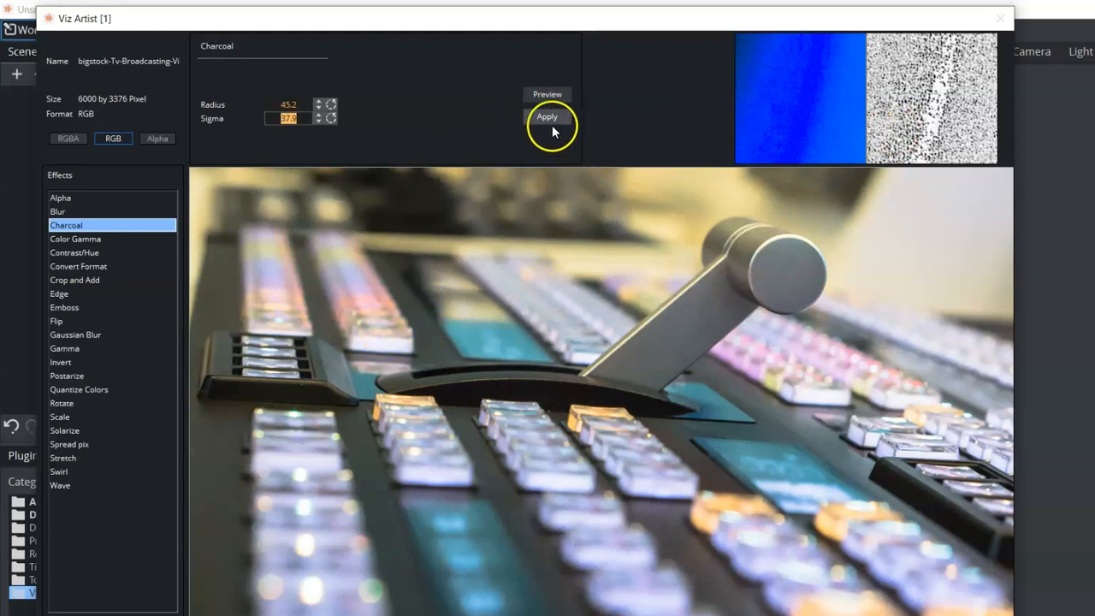
Step: Apply the Color Gamma effect to the image with Red 80%, Green 133% and Blue 73%
click(80, 239)
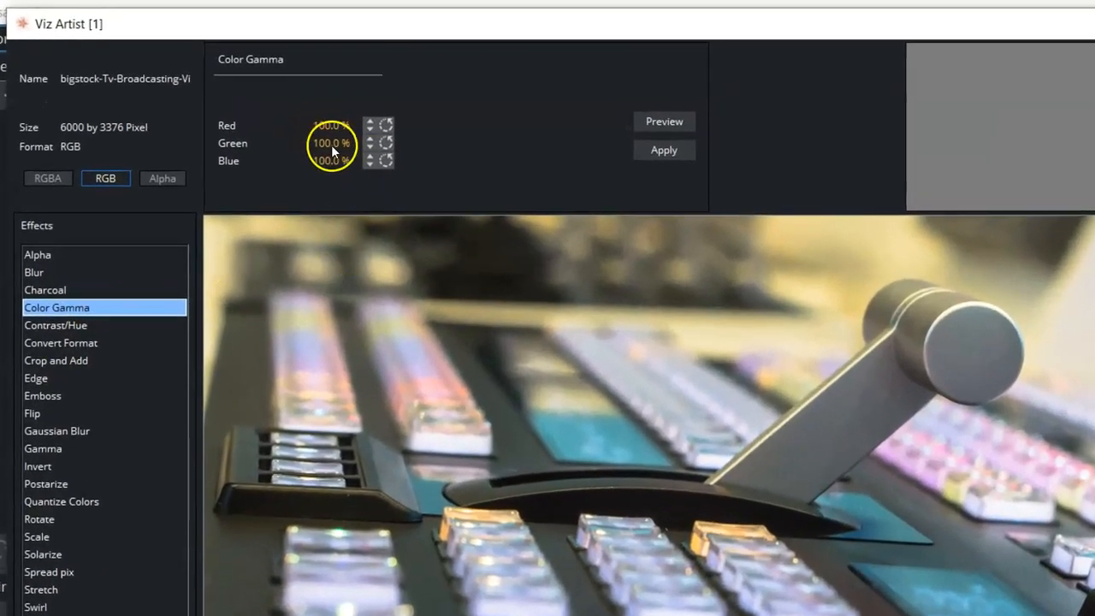
drag(276, 114, 346, 162)
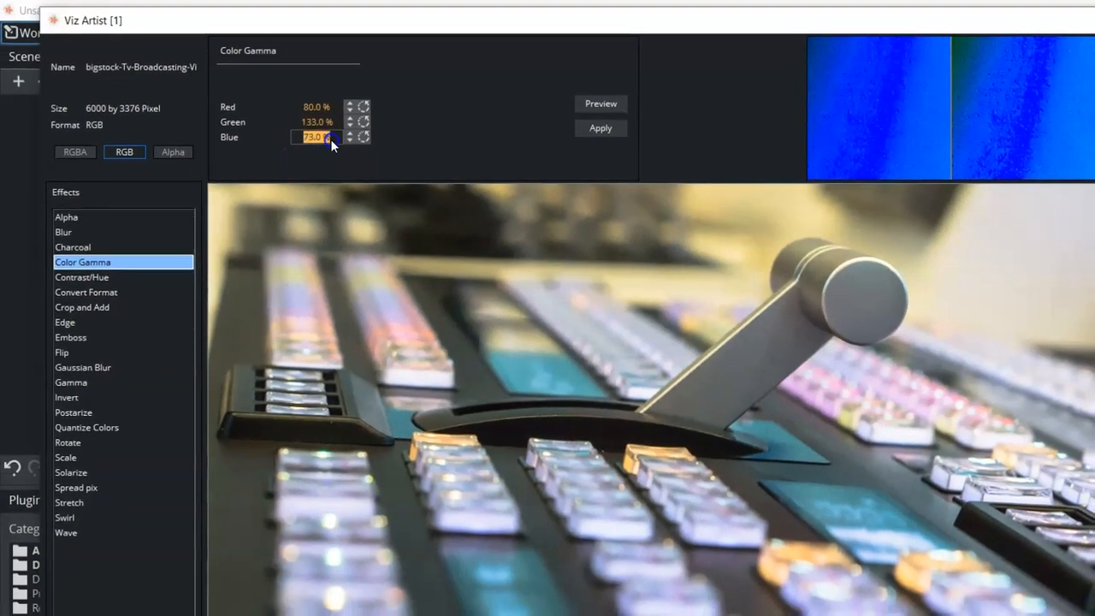
click(591, 107)
click(601, 129)
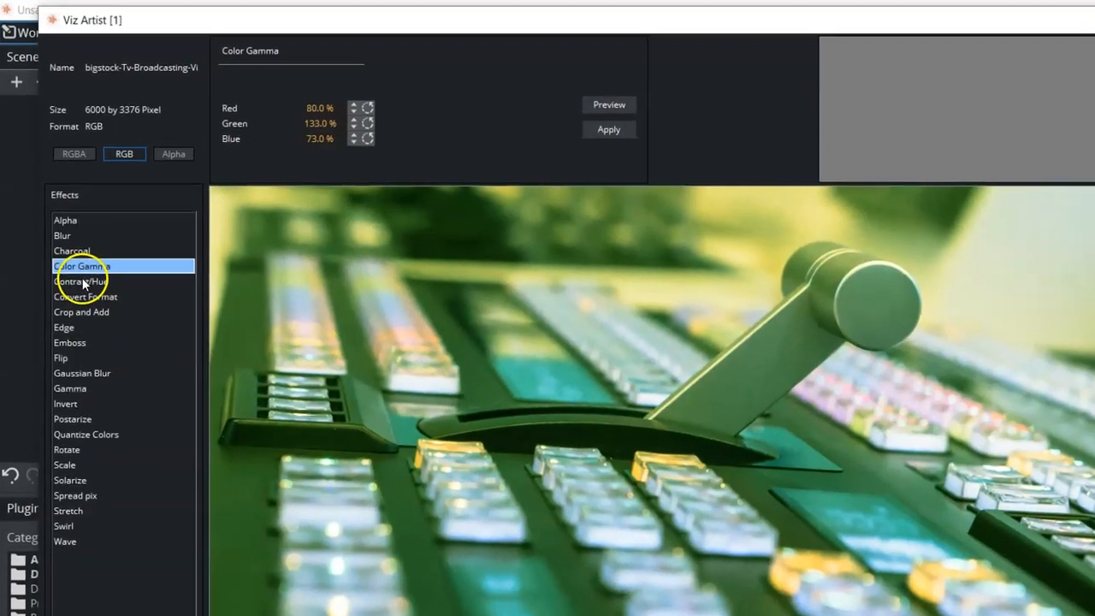
Step: Apply the Contrast/Hue effect with Brightness 138%, Saturation 75% and Hue 72%
click(94, 277)
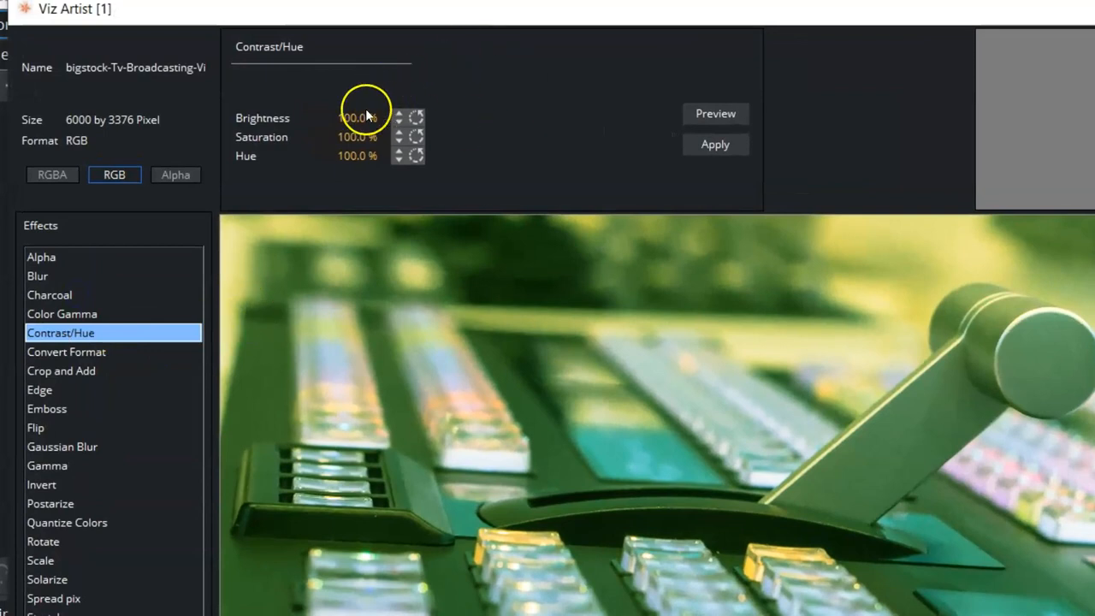
drag(375, 119, 342, 137)
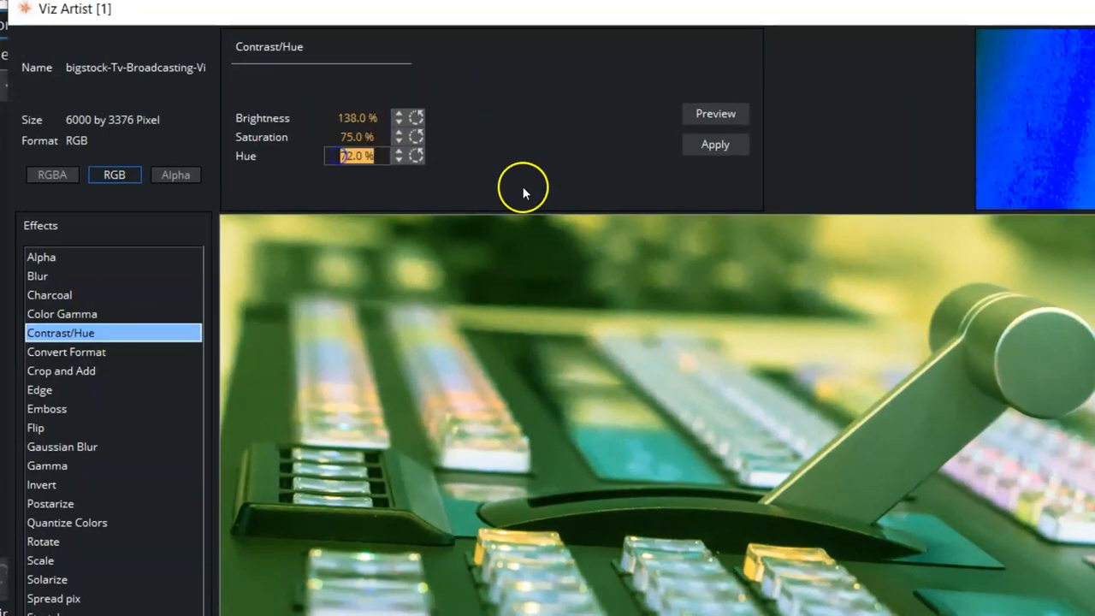
click(705, 147)
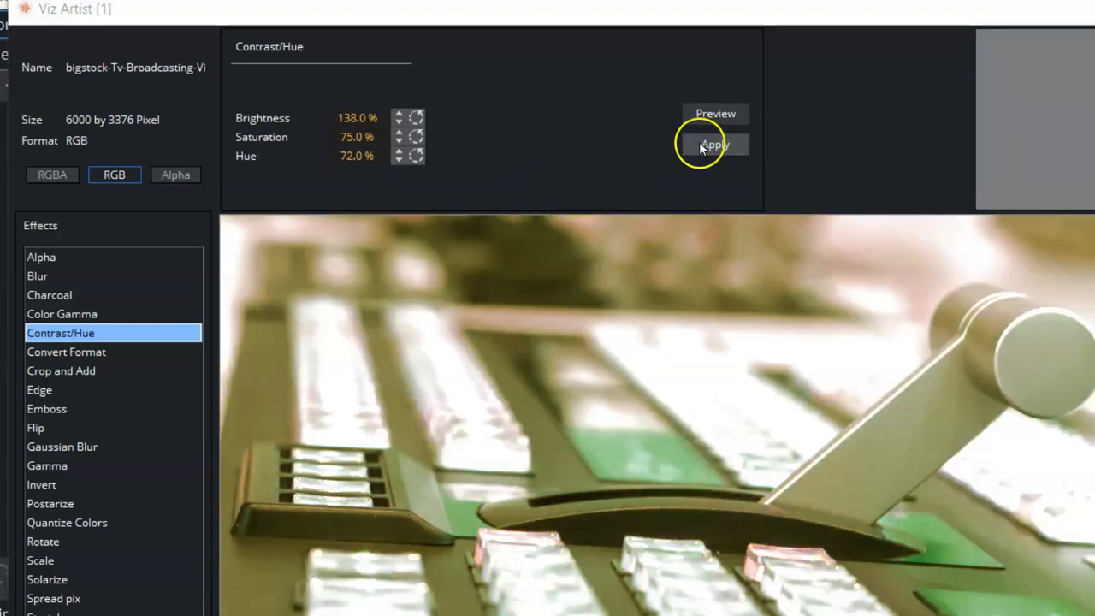
Step: Try the Convert Format effect on the image with other formats, including DXT5, Luminance and rgba
click(77, 351)
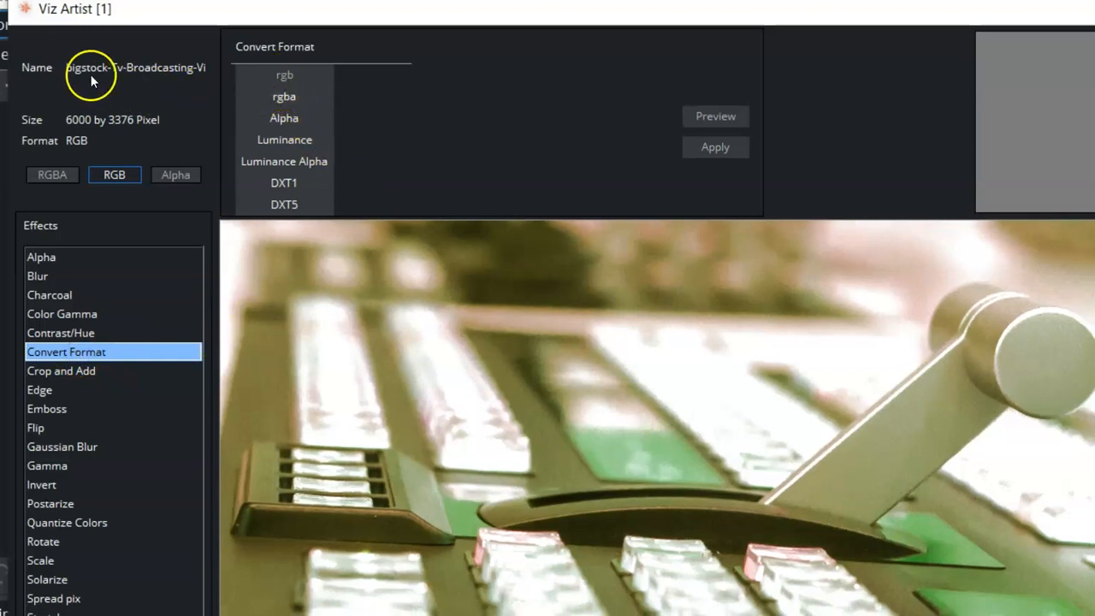
click(288, 208)
click(284, 152)
click(284, 141)
click(284, 96)
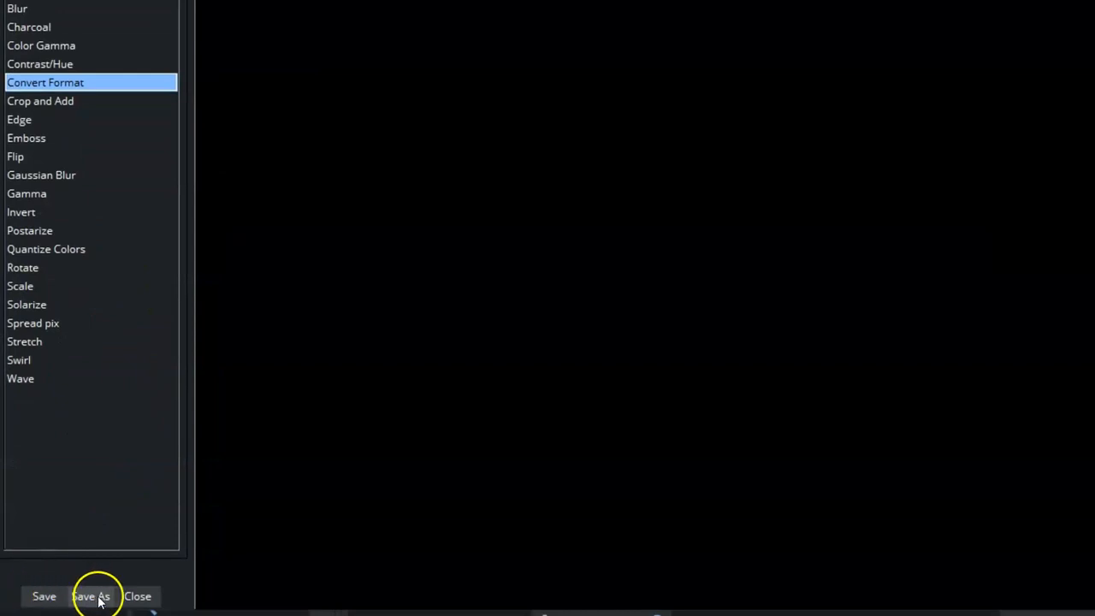
Step: Close the edited switcher image without saving and open the bigstock-Tv-Studio image for editing
click(138, 596)
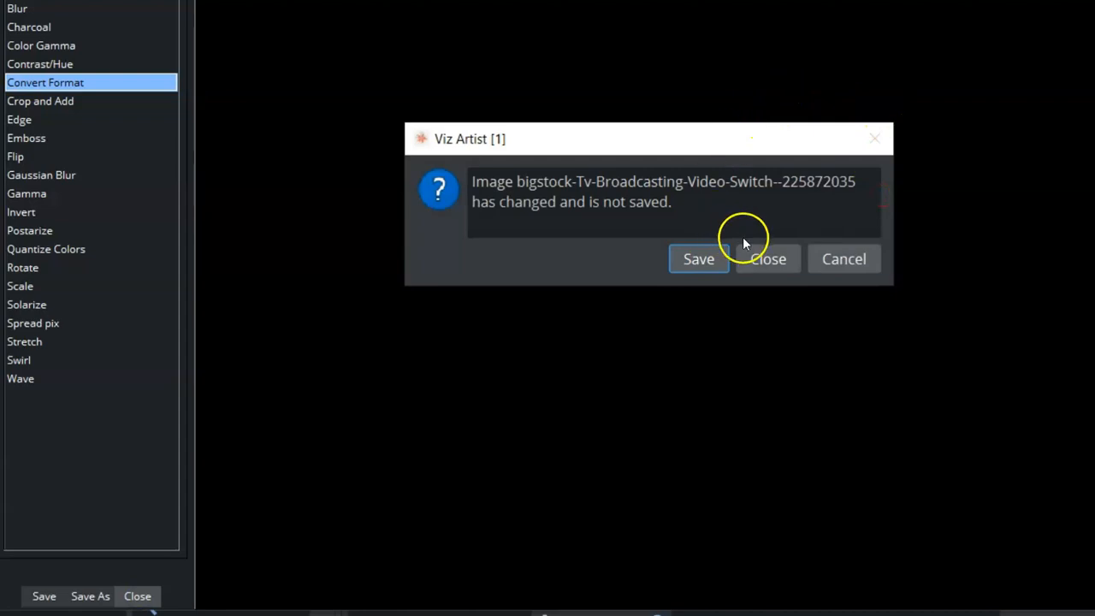
click(766, 259)
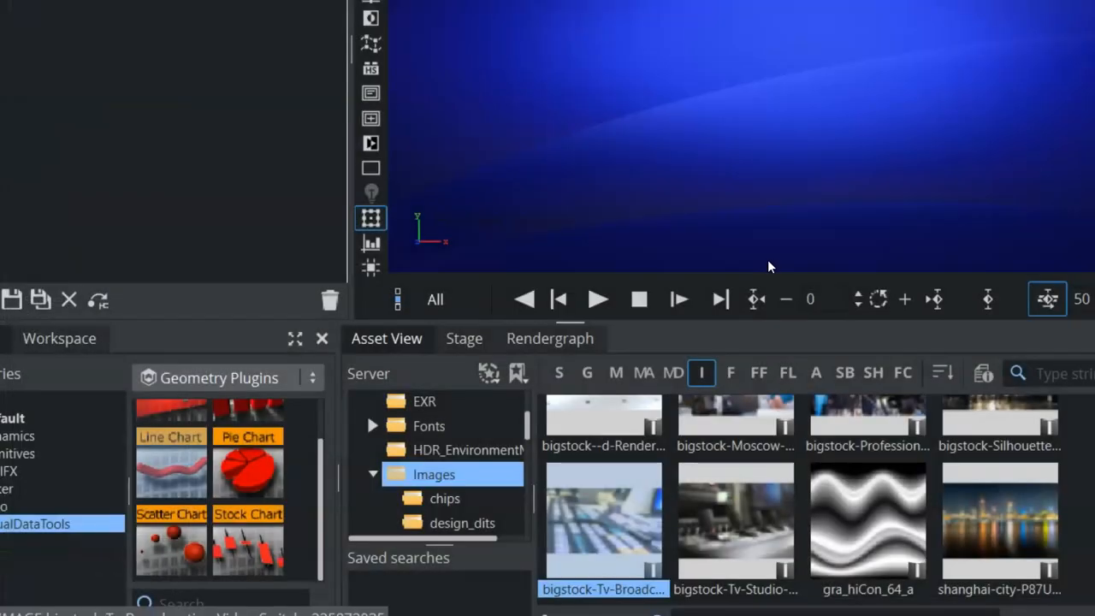
click(722, 530)
double_click(722, 530)
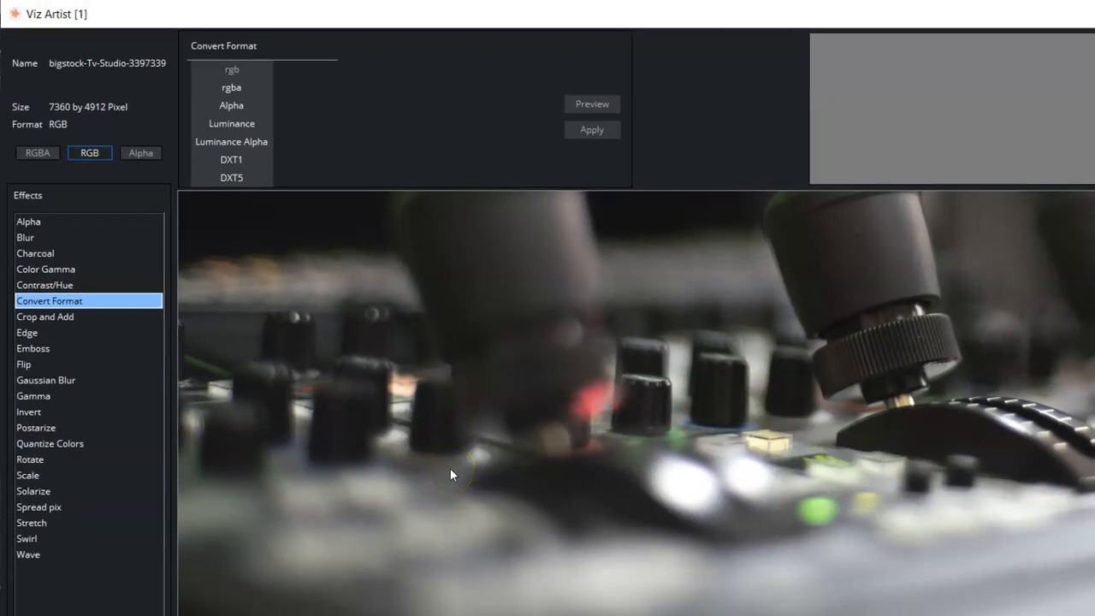
Step: Choose the Crop and Add effect and set Left to -74, Right to 200, Top to 26 and Bottom to 22
click(45, 316)
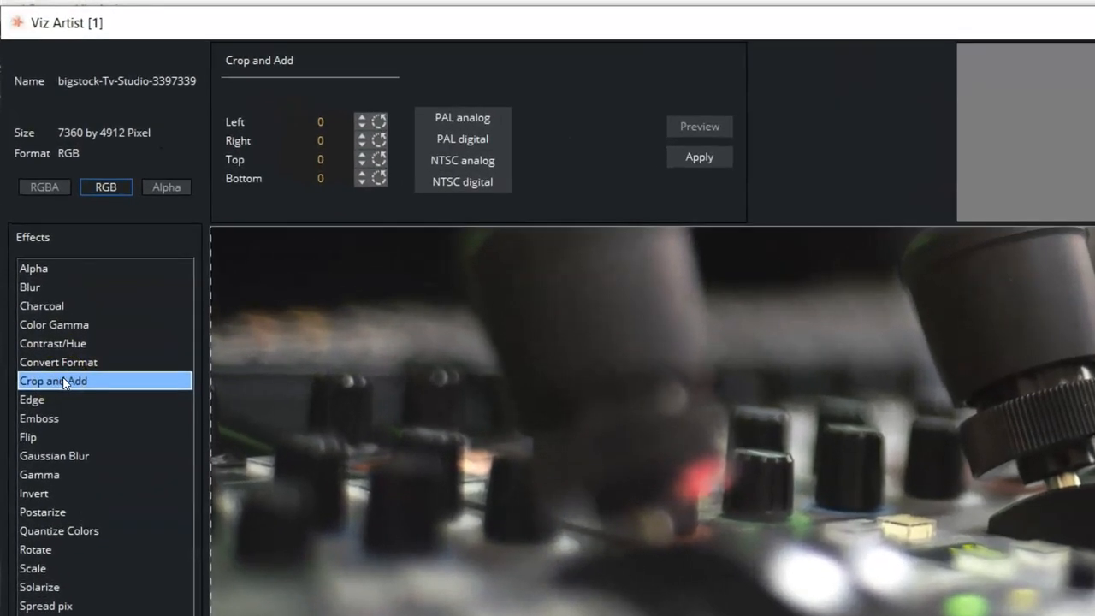
drag(321, 120, 340, 118)
double_click(320, 121)
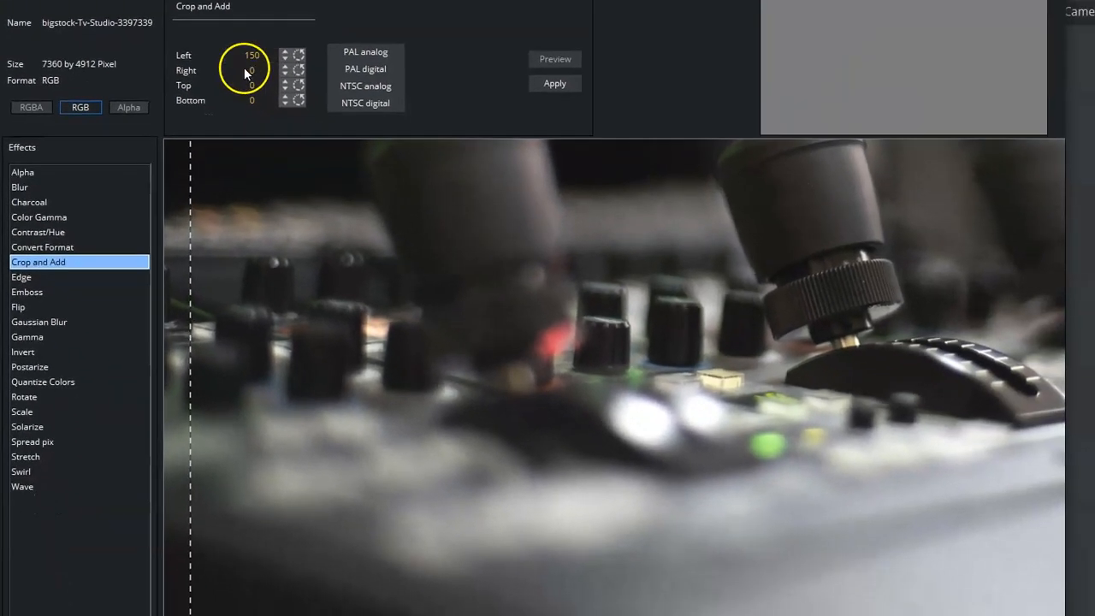
drag(315, 140, 367, 141)
drag(289, 70, 385, 86)
mouse_move(261, 85)
mouse_down()
mouse_move(274, 89)
mouse_move(249, 98)
mouse_move(266, 99)
mouse_up()
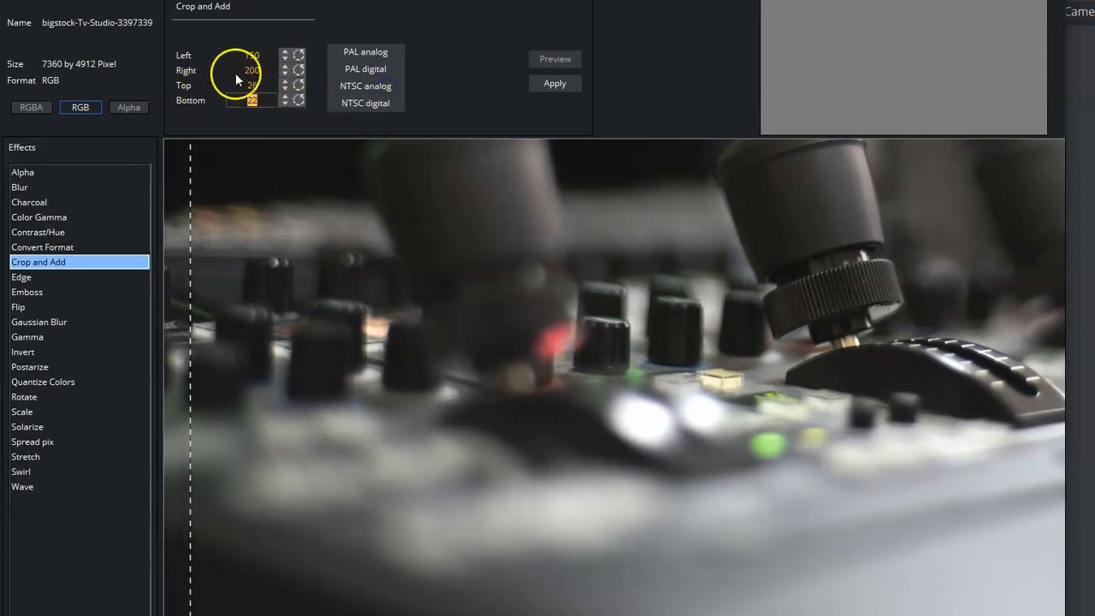
drag(253, 52, 146, 46)
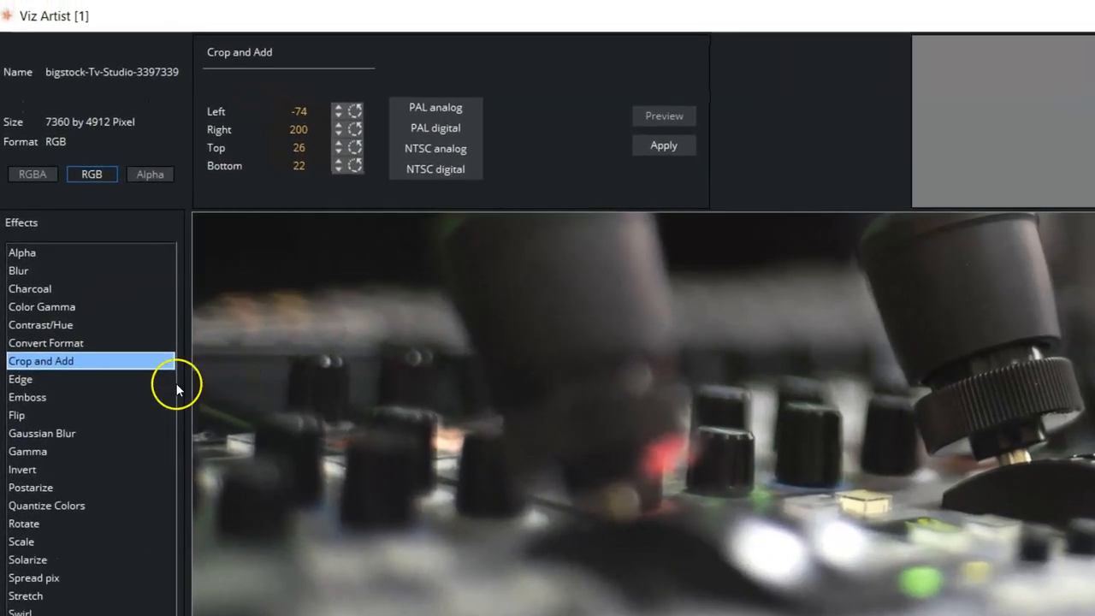
Step: Apply the Edge effect with a 60% Radius and the Emboss effect with Angle 43.9 and Value 69%
click(24, 381)
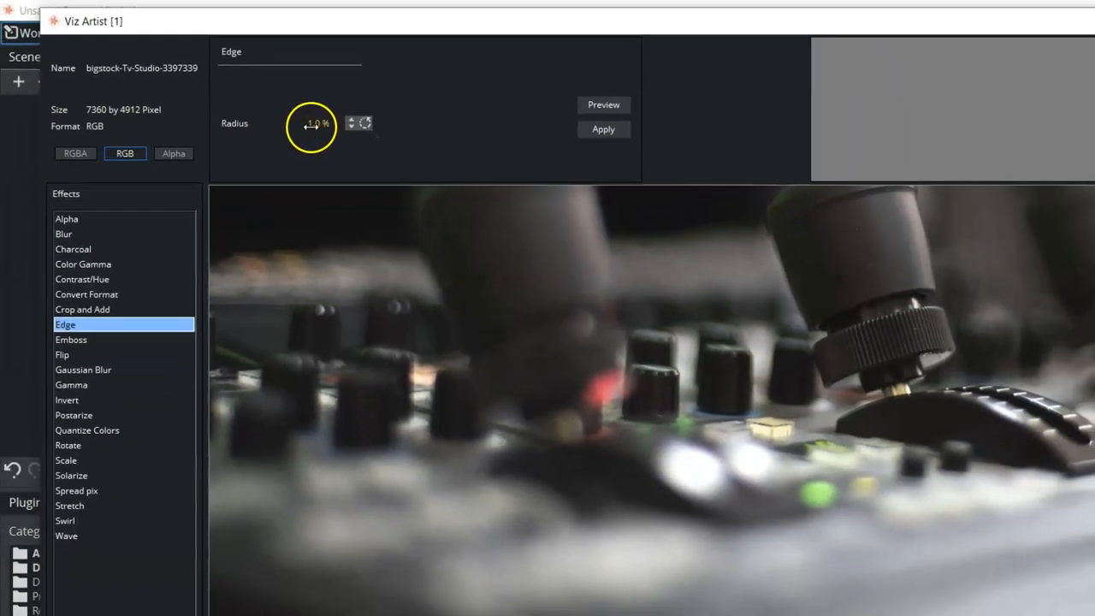
drag(352, 125, 357, 125)
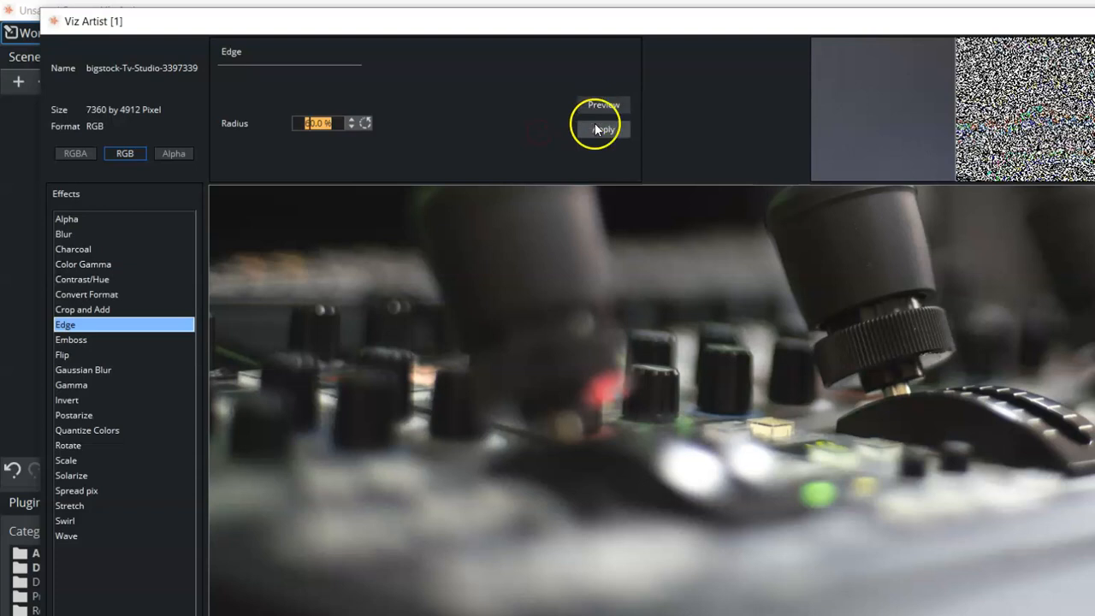
click(69, 340)
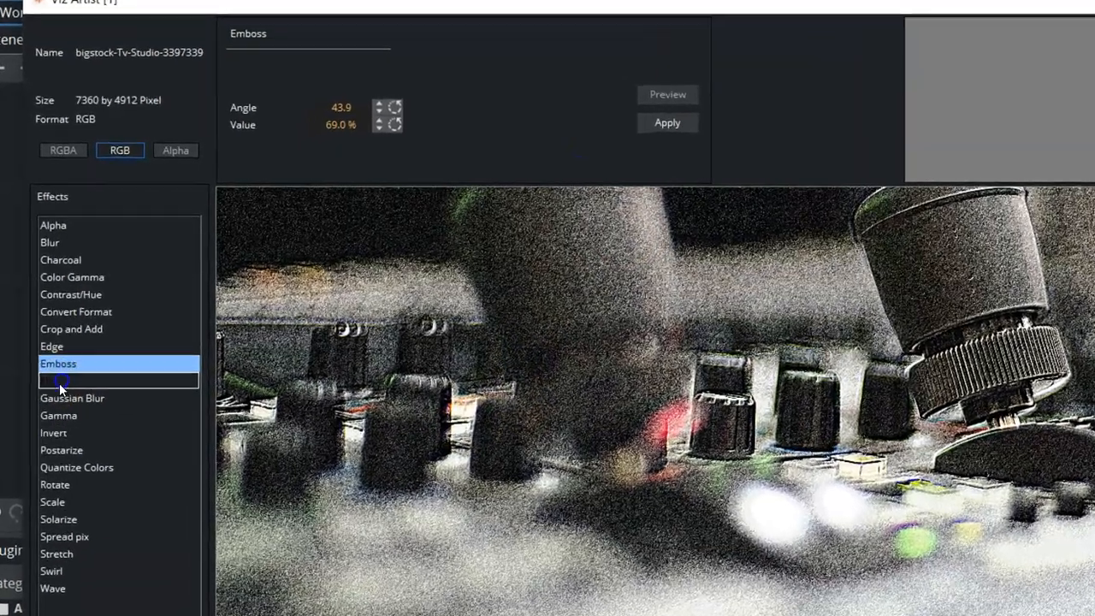
Step: Flip the studio image horizontally with the Flip effect
click(73, 358)
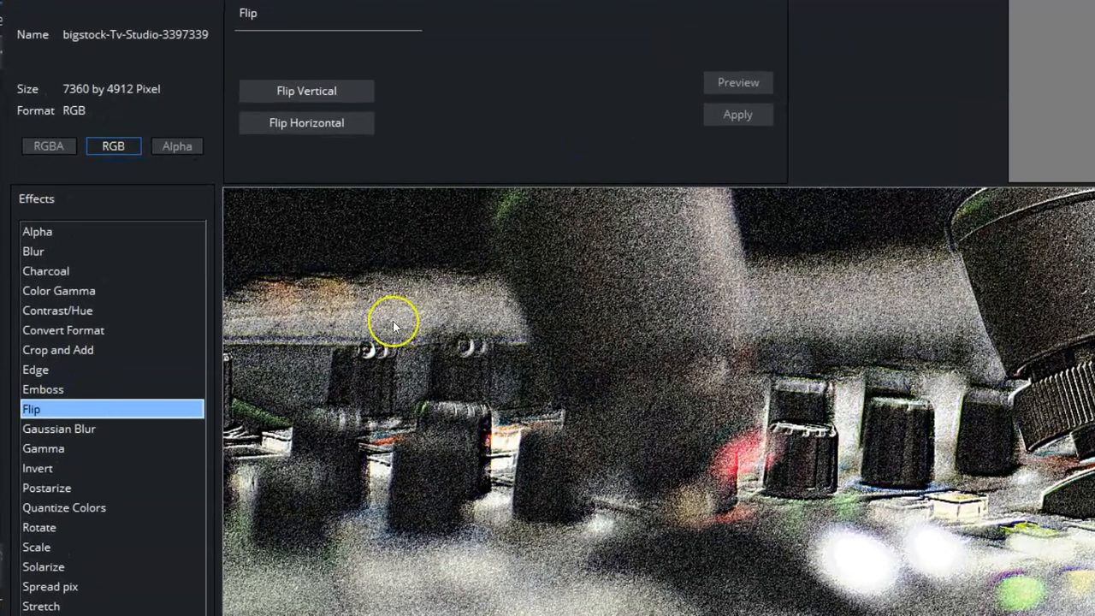
click(292, 122)
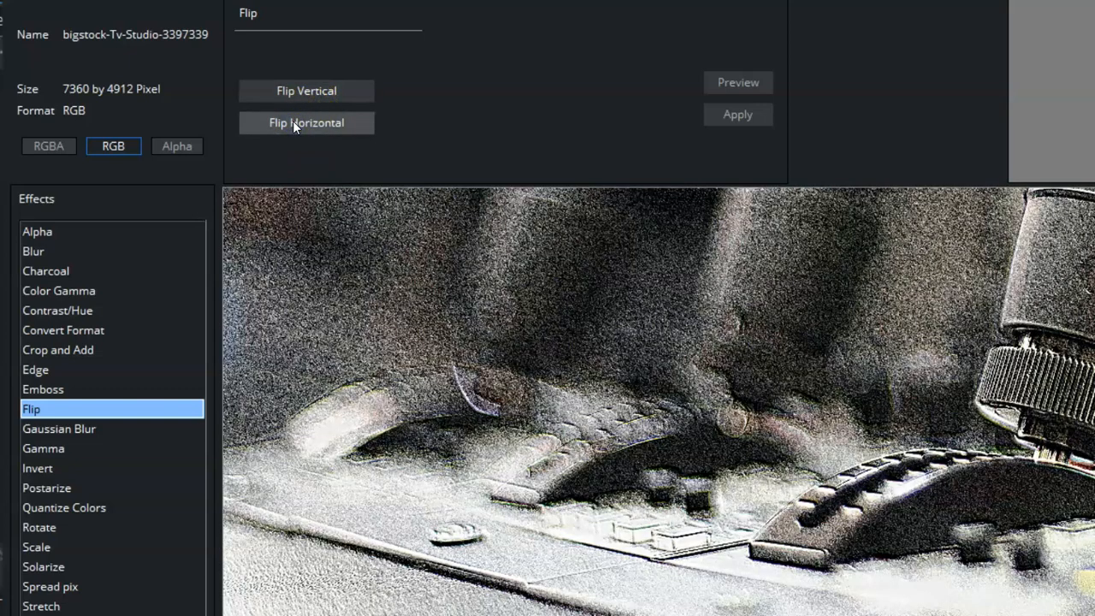
click(787, 515)
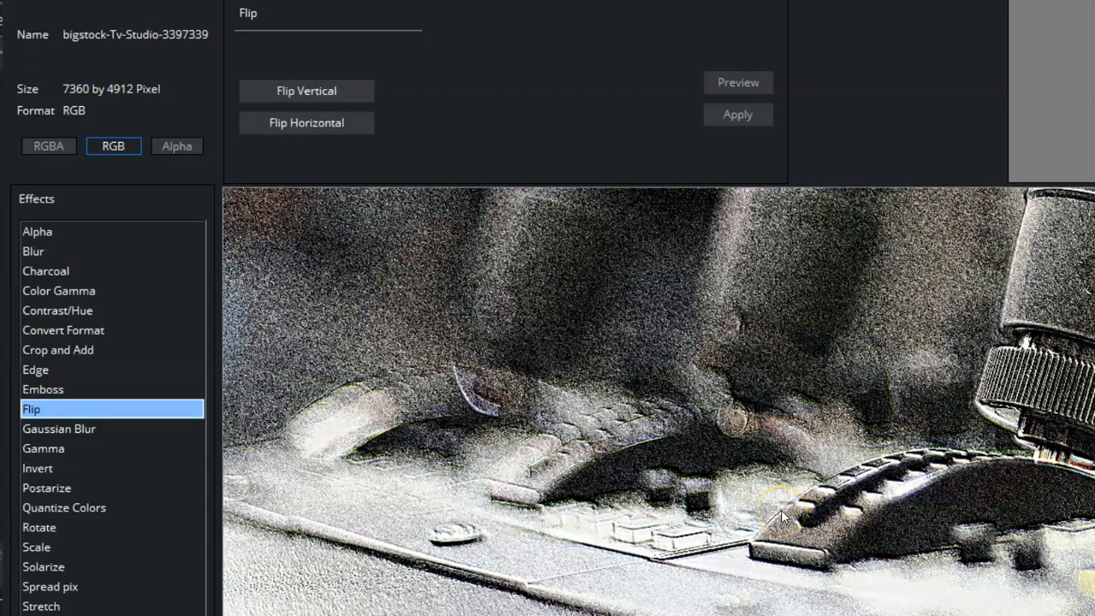
Step: Apply the Gaussian Blur effect to the studio image with a Range of 26 and an adjusted Sigma
click(58, 433)
mouse_move(365, 97)
mouse_down()
mouse_move(383, 101)
mouse_move(369, 117)
mouse_up()
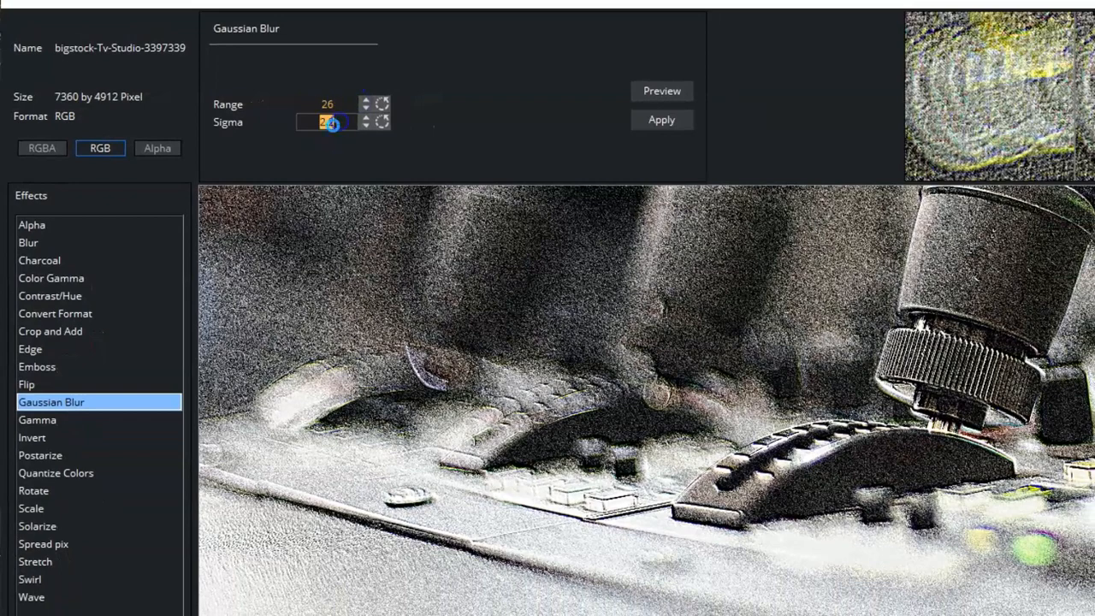
click(660, 120)
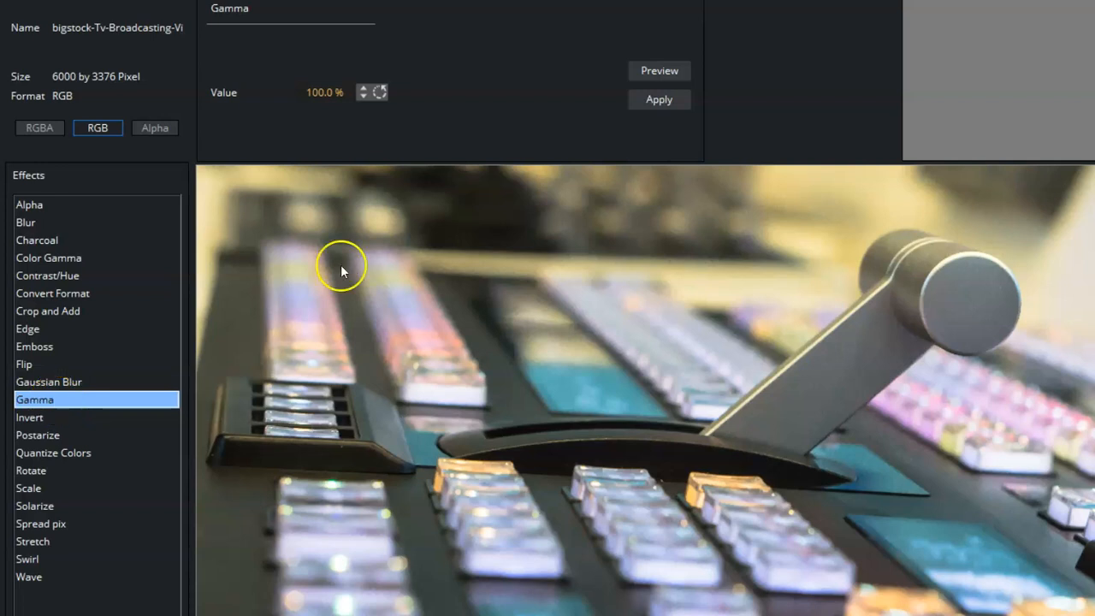
Step: Set the Gamma effect's Value to 47% and apply the Invert effect to the broadcasting image
drag(342, 93, 291, 100)
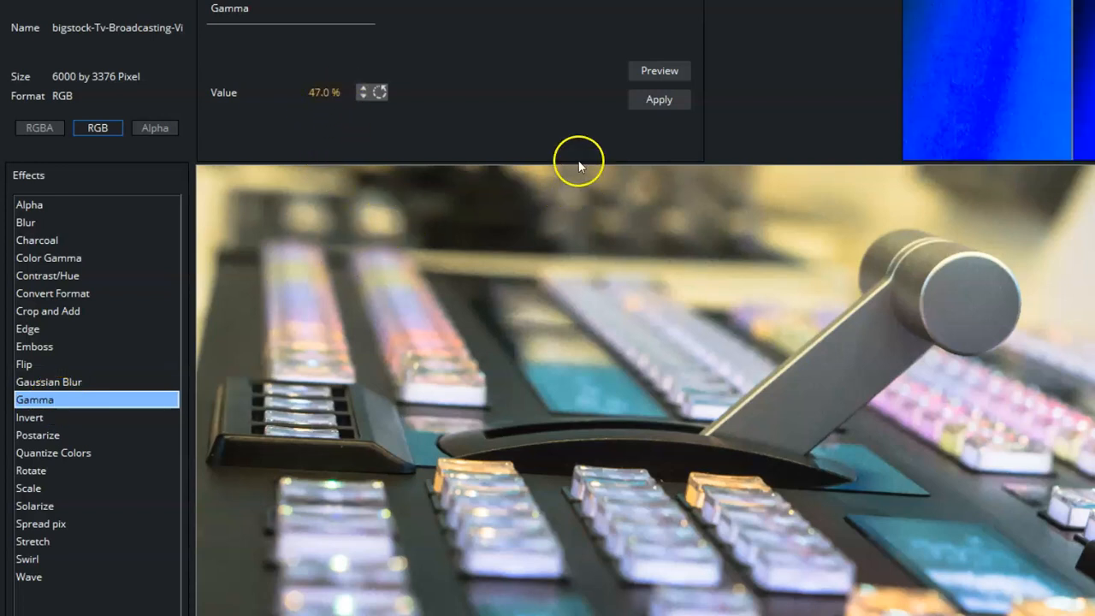
click(32, 419)
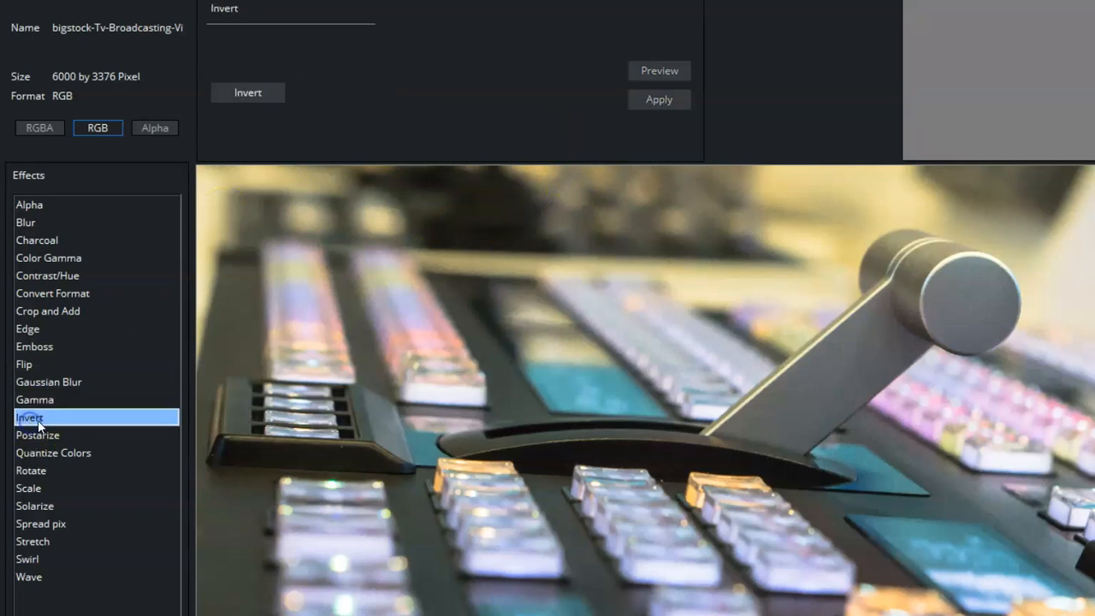
click(245, 101)
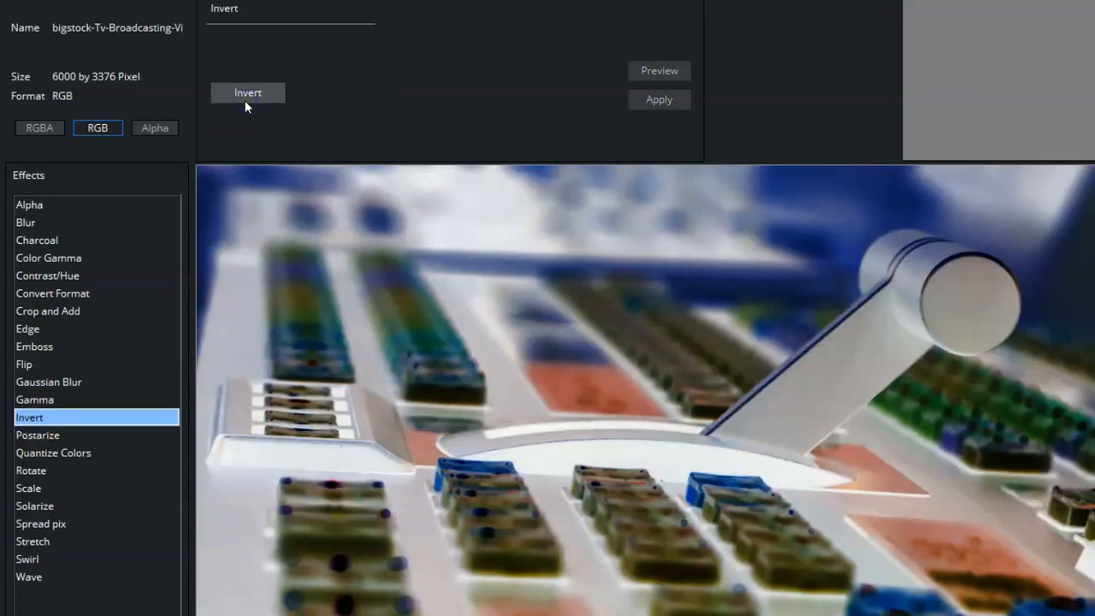
Step: Apply the Postarize effect to the inverted image with a Level of 54%
click(38, 434)
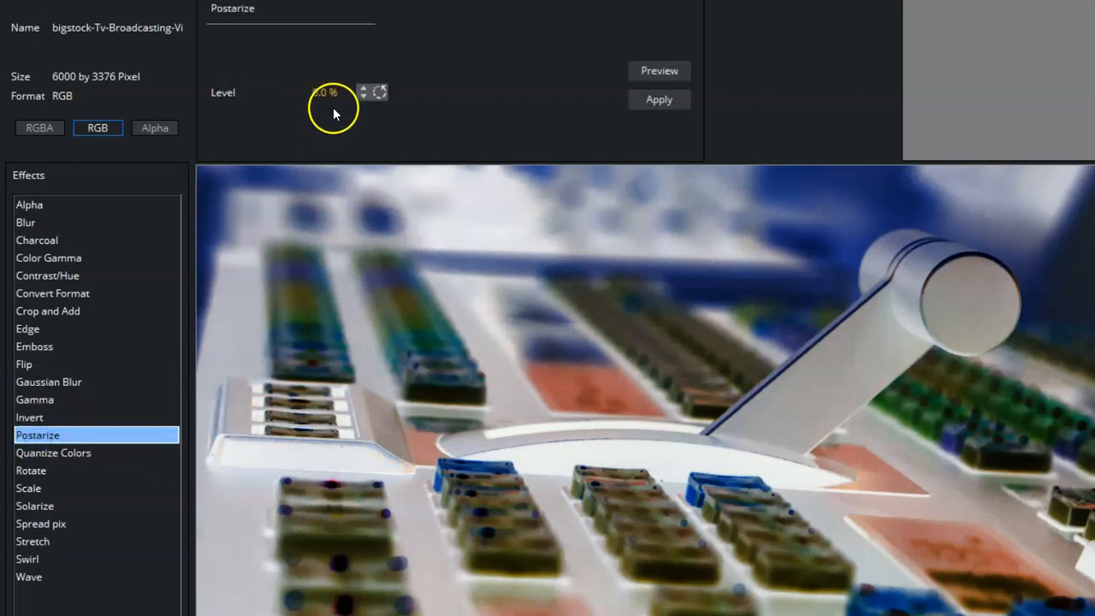
drag(349, 92, 360, 92)
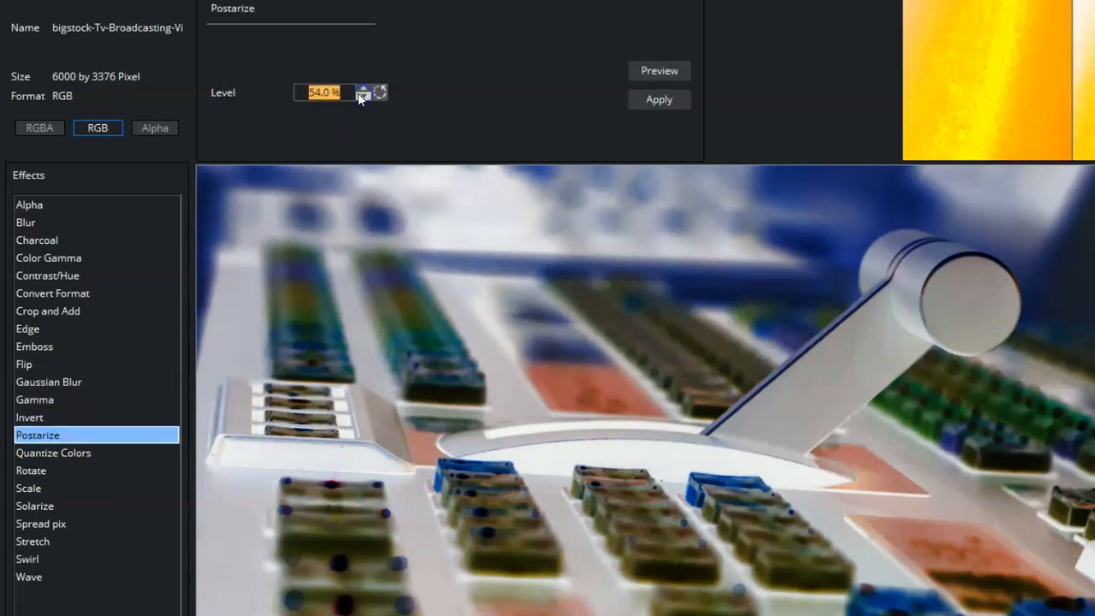
click(652, 100)
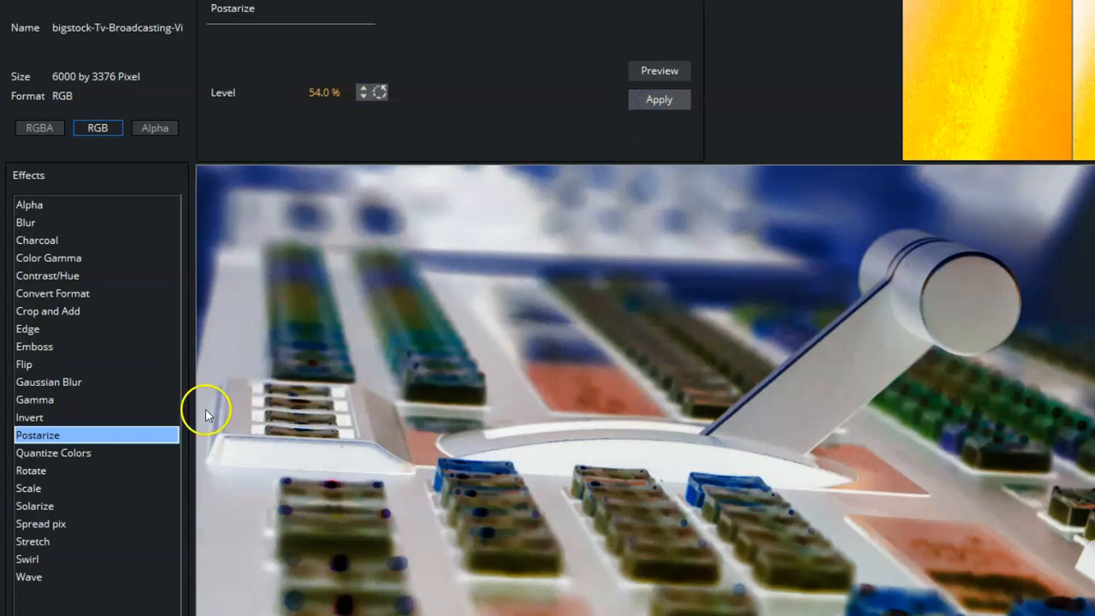
Step: Apply the Quantize Colors effect to the image with a Value of 45%
click(69, 459)
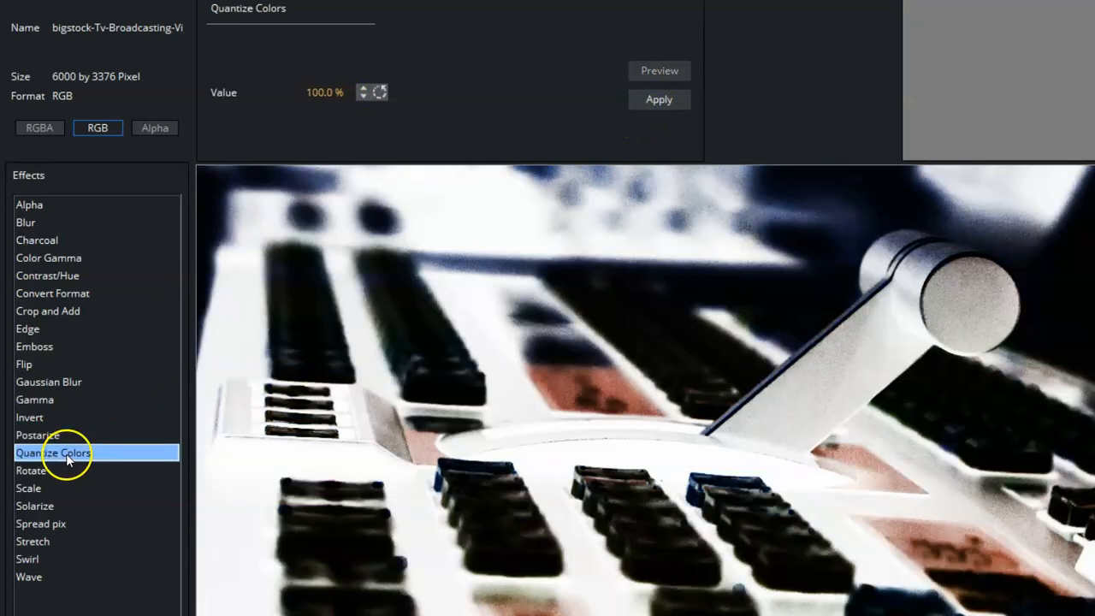
drag(335, 100, 288, 92)
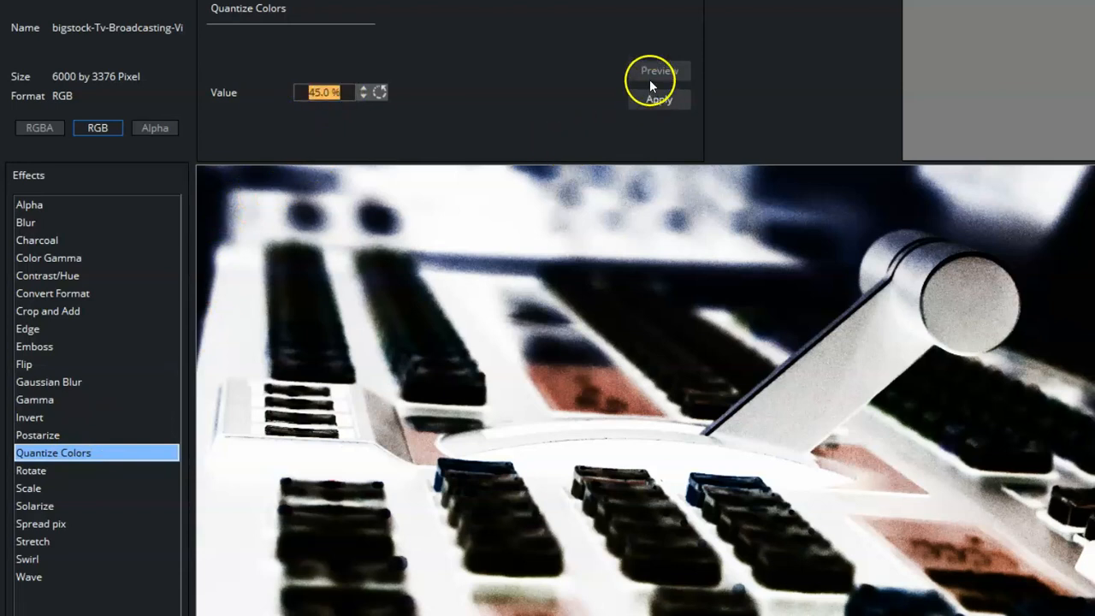
click(652, 101)
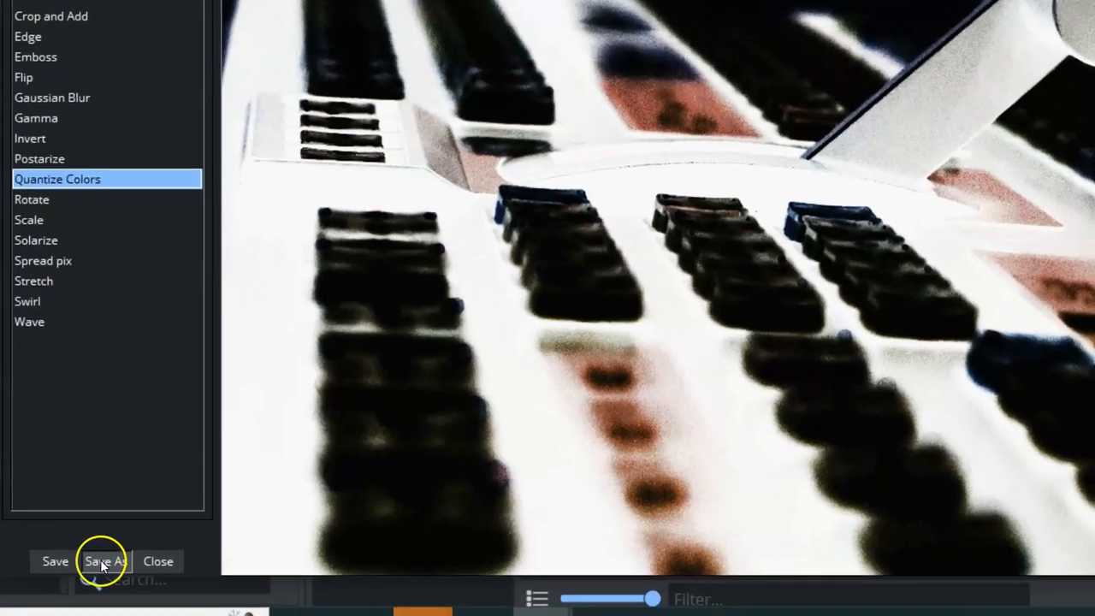
Step: Save the edited image under the new name zz in the Images folder and close the image editor
click(105, 562)
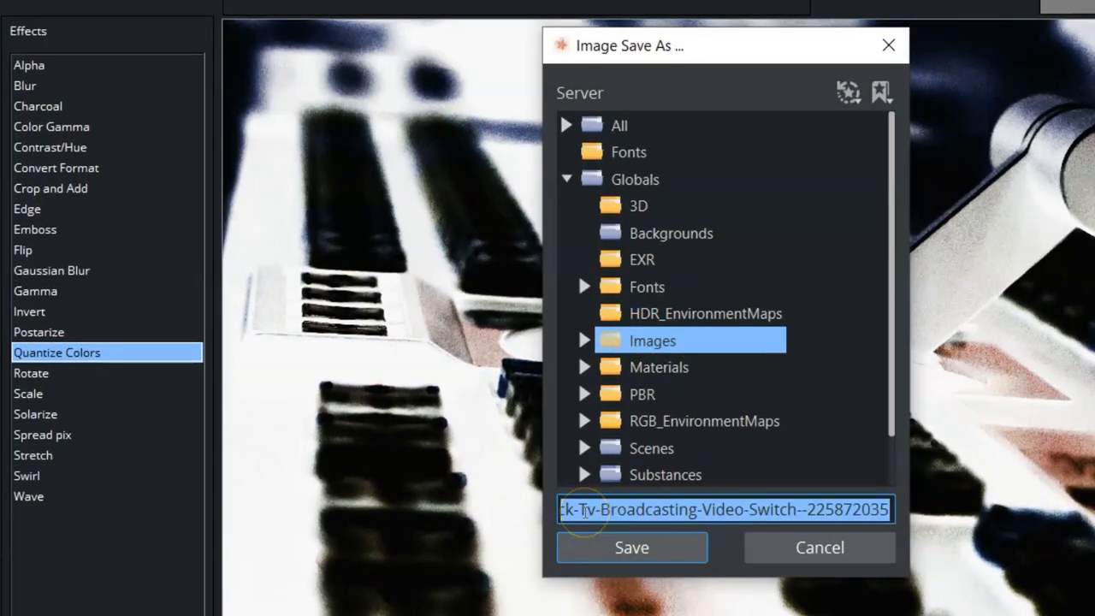
text(zz)
click(599, 546)
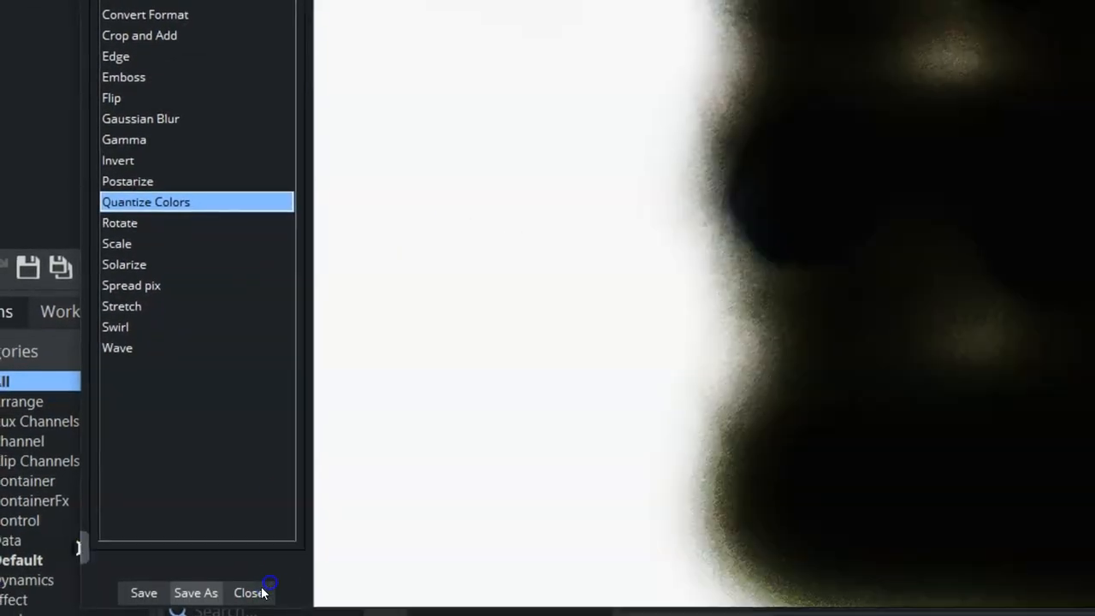
click(250, 591)
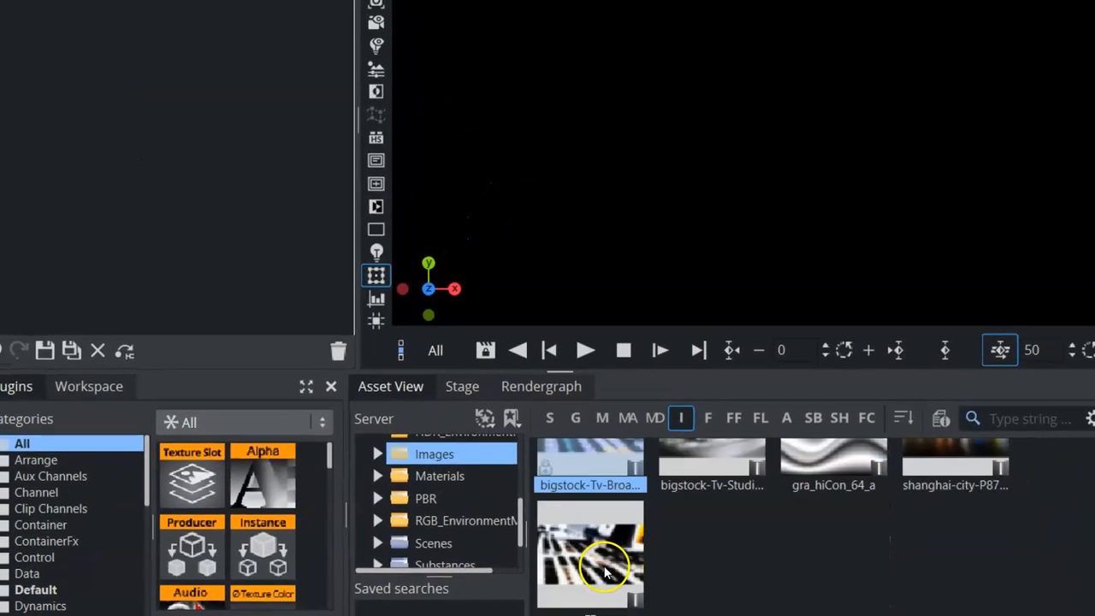
Step: Add the saved zz image to the scene and open the studio image for editing
click(605, 574)
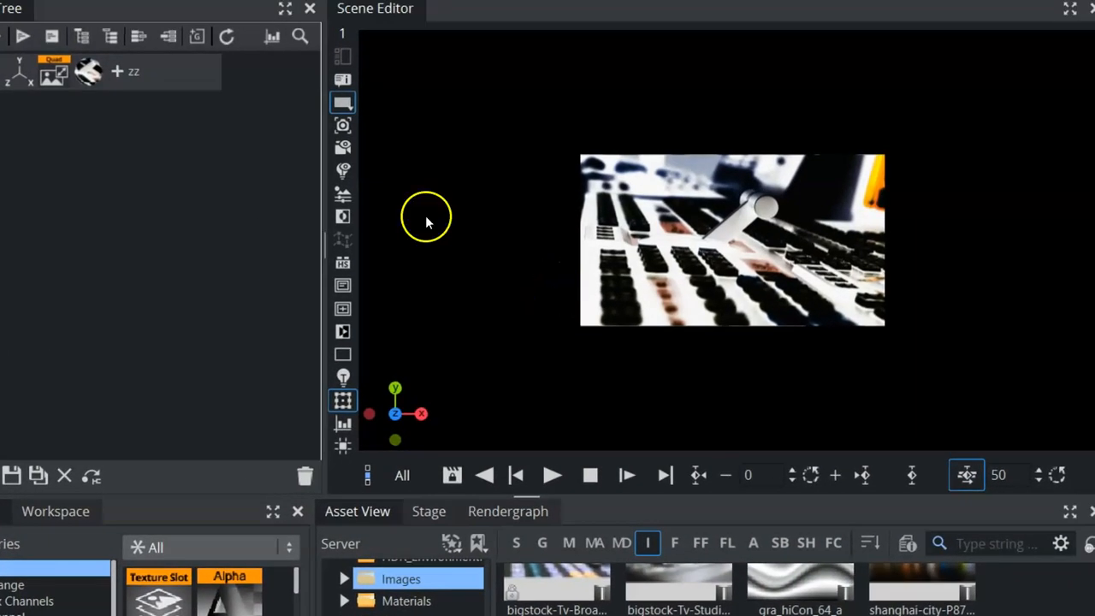
scroll(740, 590, down, 2)
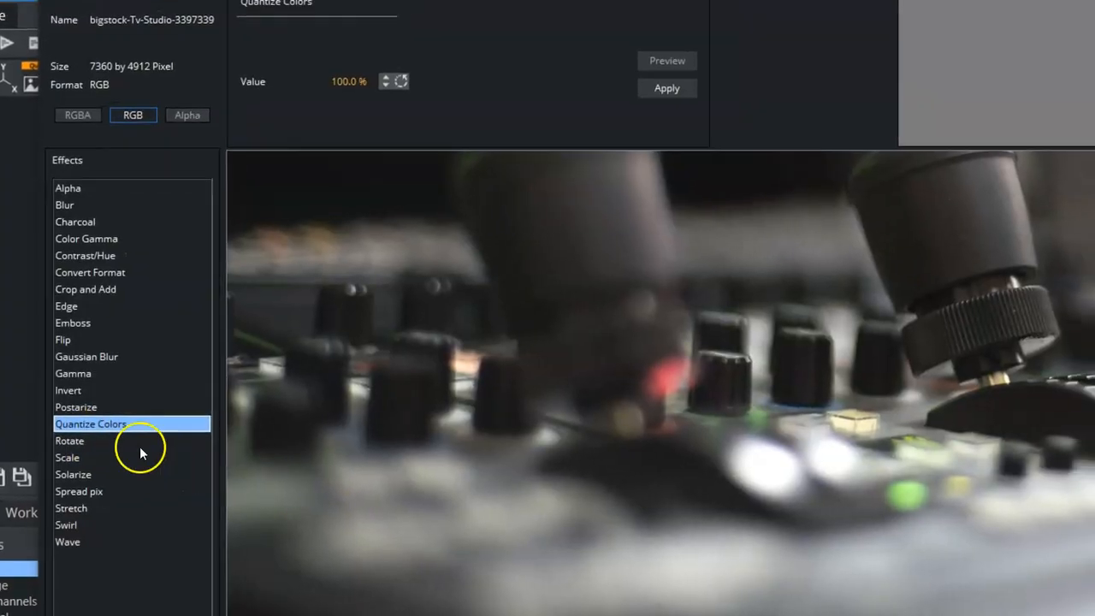
Step: Try the Rotate effect on the studio image at 21 degrees and reset Degrees to 0
click(103, 441)
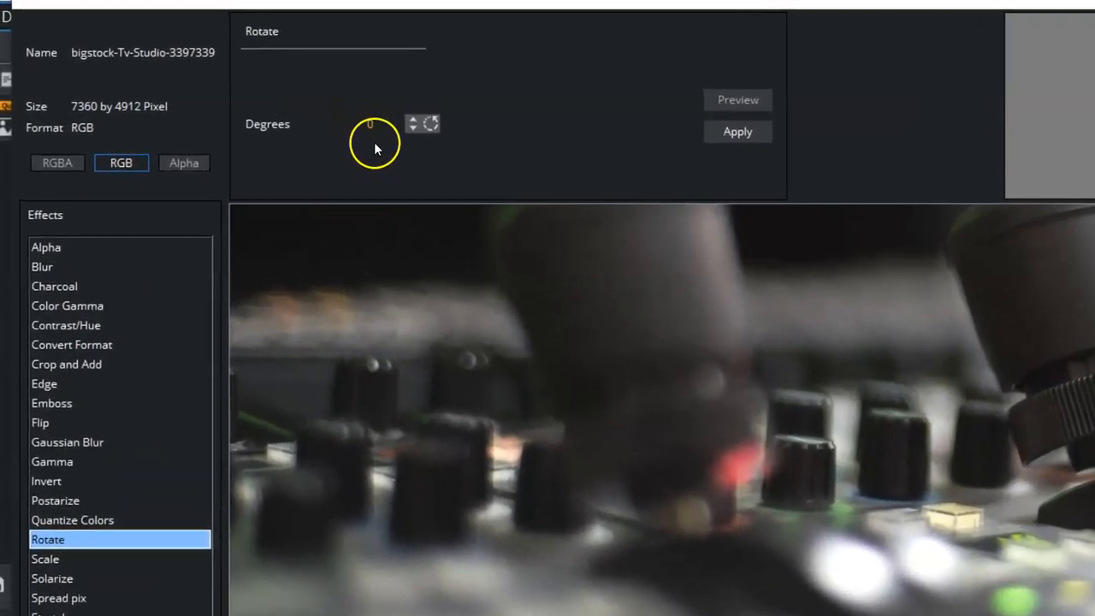
drag(365, 121, 387, 122)
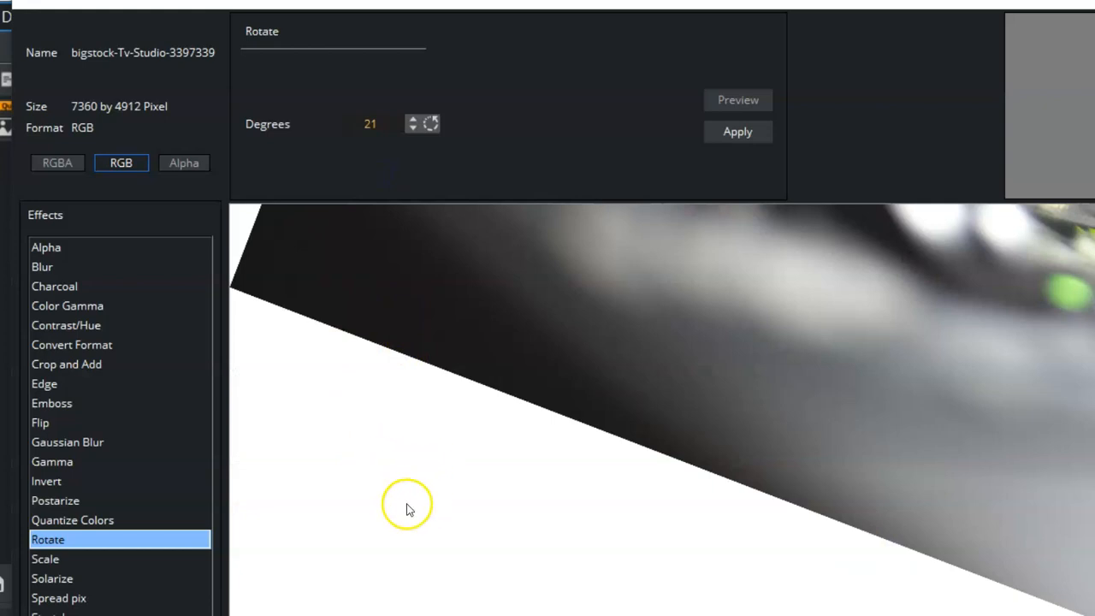
click(560, 453)
click(430, 123)
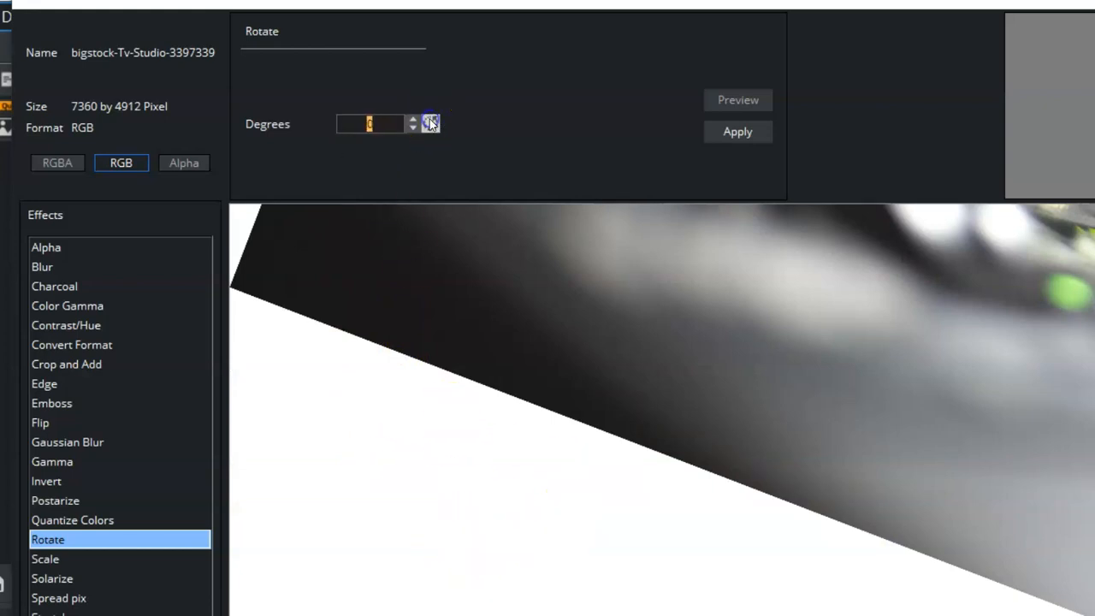
click(430, 123)
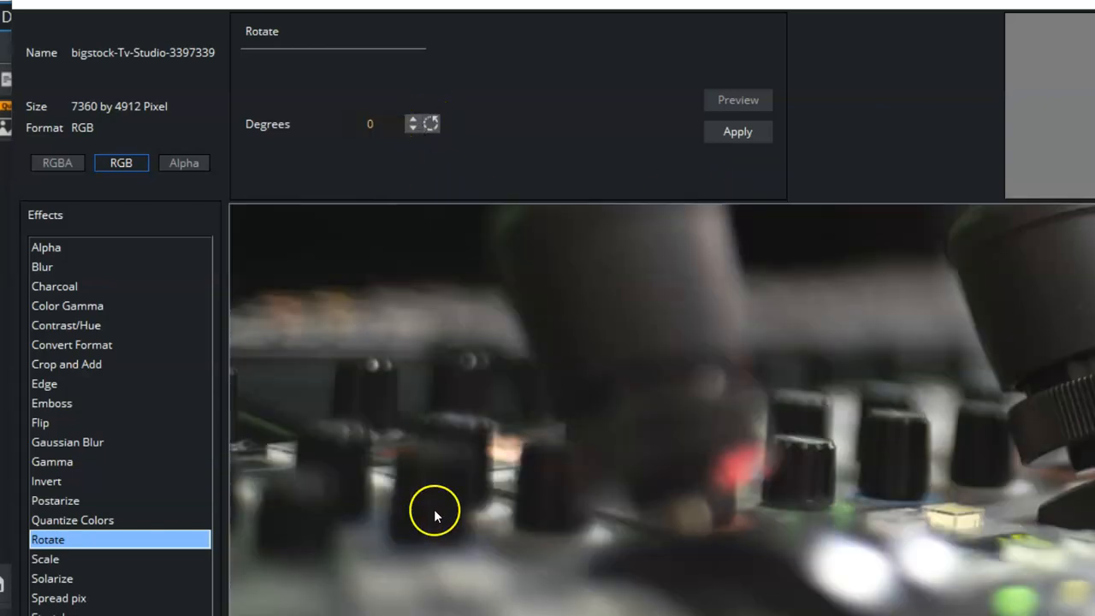
Step: Apply the Scale effect to reduce the studio image to 3238 by 2161 pixels
click(46, 558)
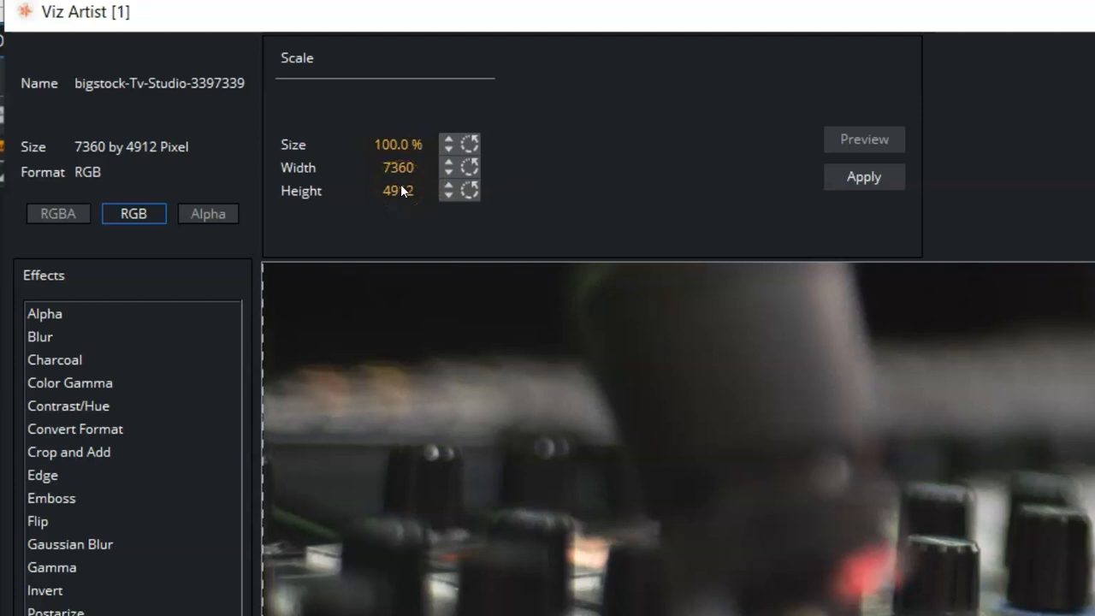
mouse_move(395, 144)
mouse_down()
mouse_move(310, 146)
mouse_move(340, 156)
mouse_up()
click(865, 177)
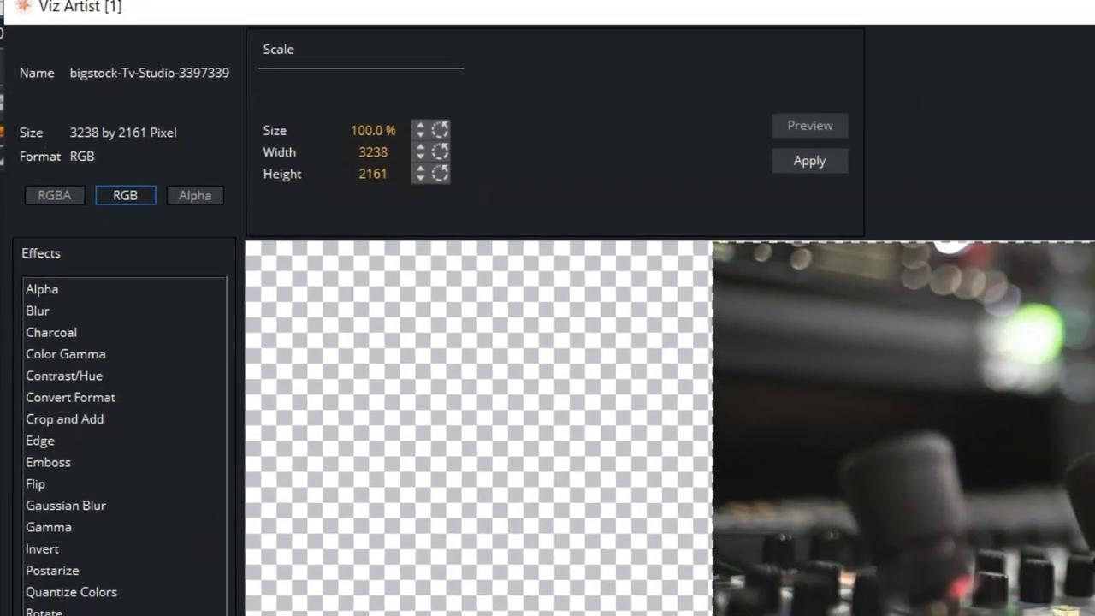
Step: Choose the Solarize effect with a Value of 20 and return the studio image to its unscaled version
click(101, 481)
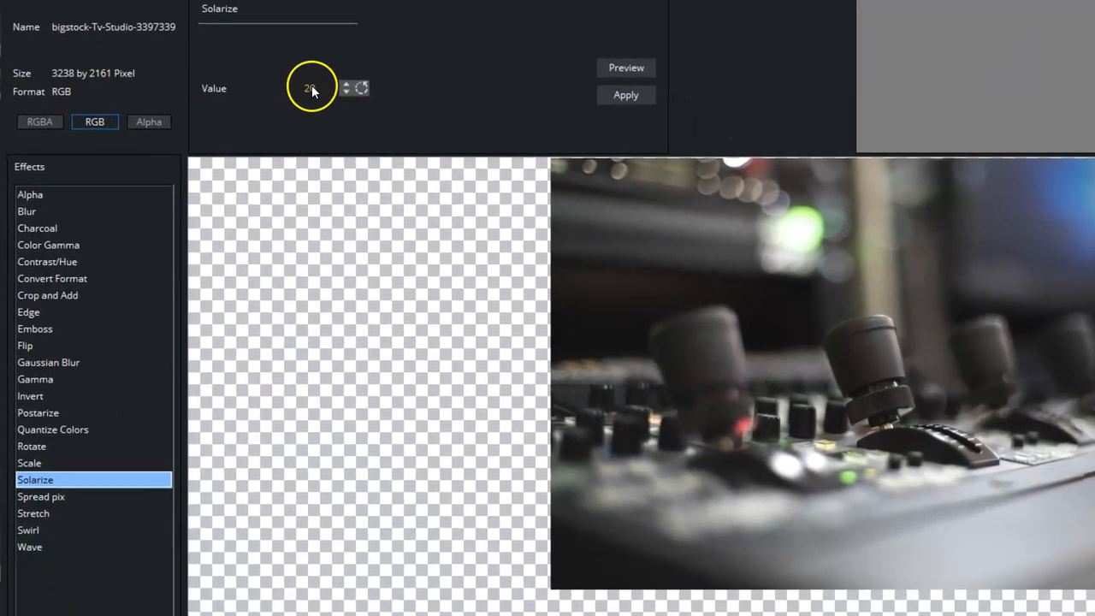
drag(311, 89, 314, 90)
drag(445, 60, 425, 64)
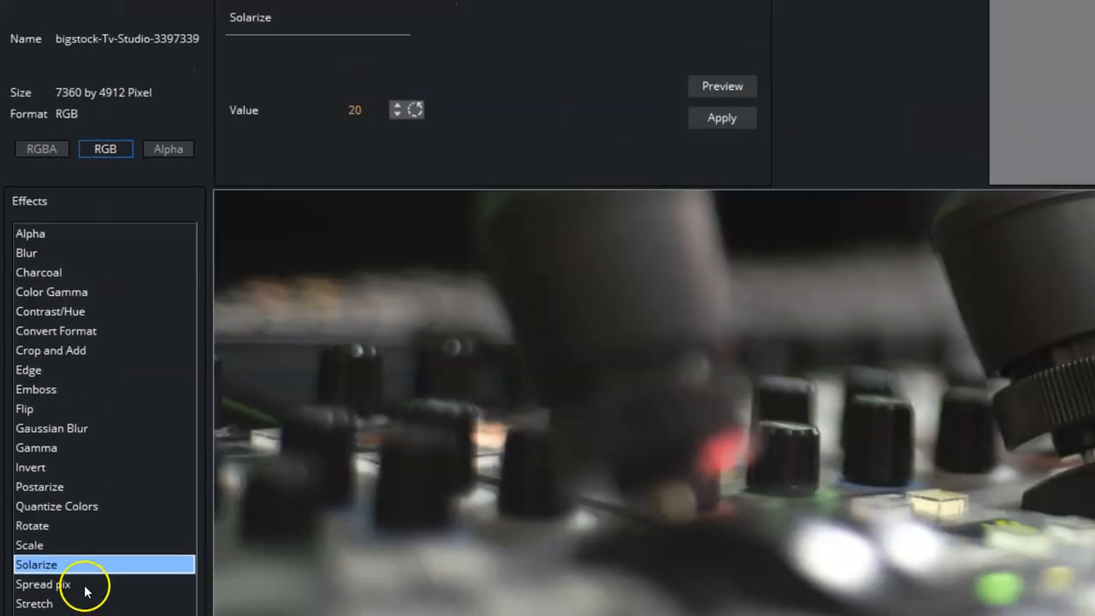
Step: Apply the Spread pix effect to the studio image with a Value of 6.7%
click(58, 585)
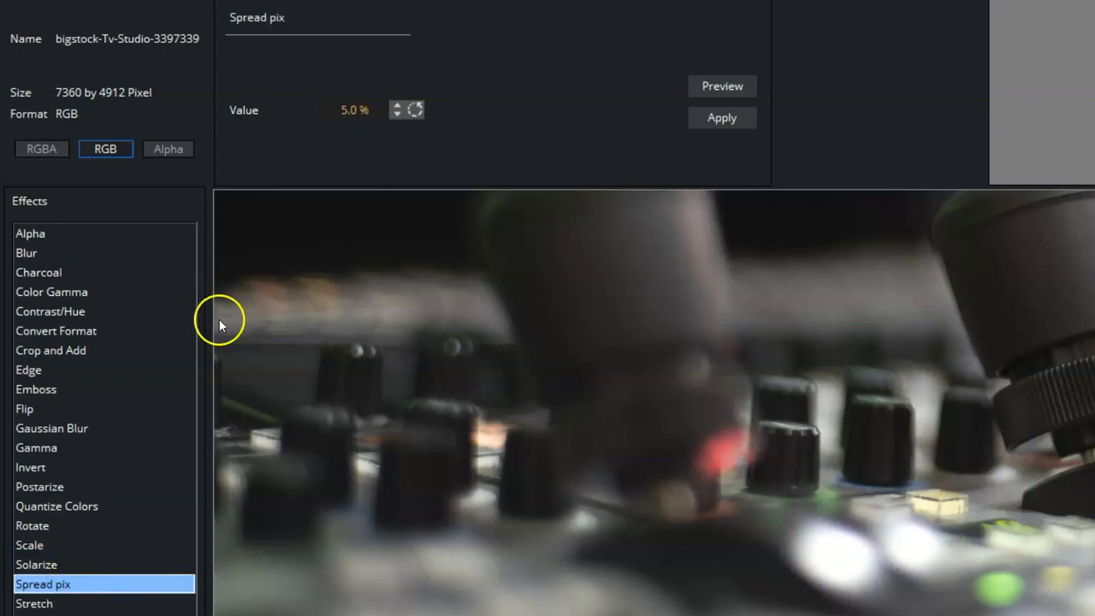
drag(346, 113, 356, 109)
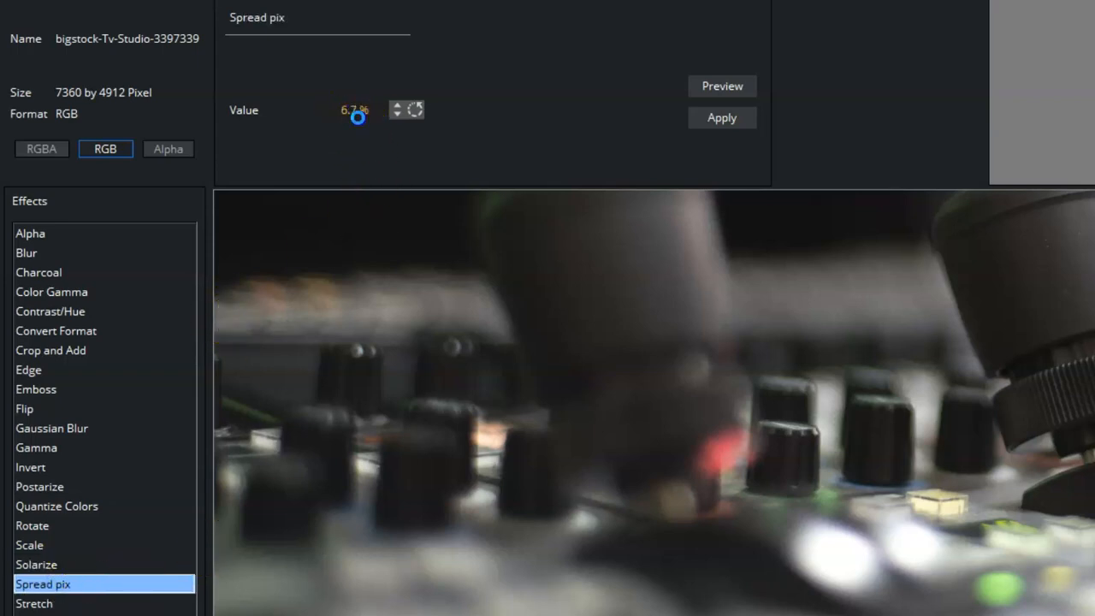
click(358, 113)
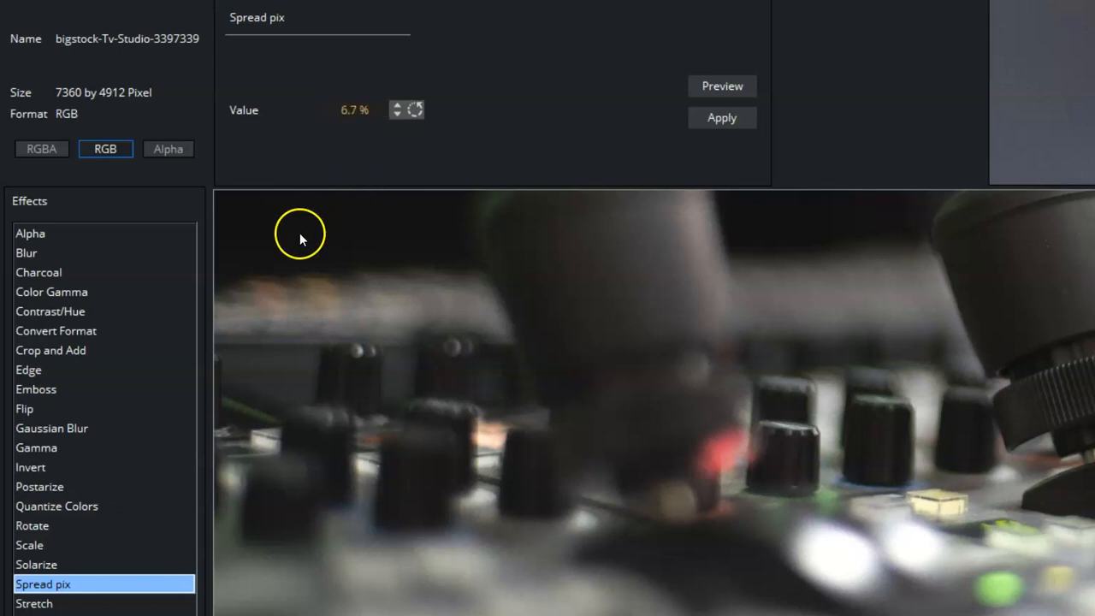
click(706, 124)
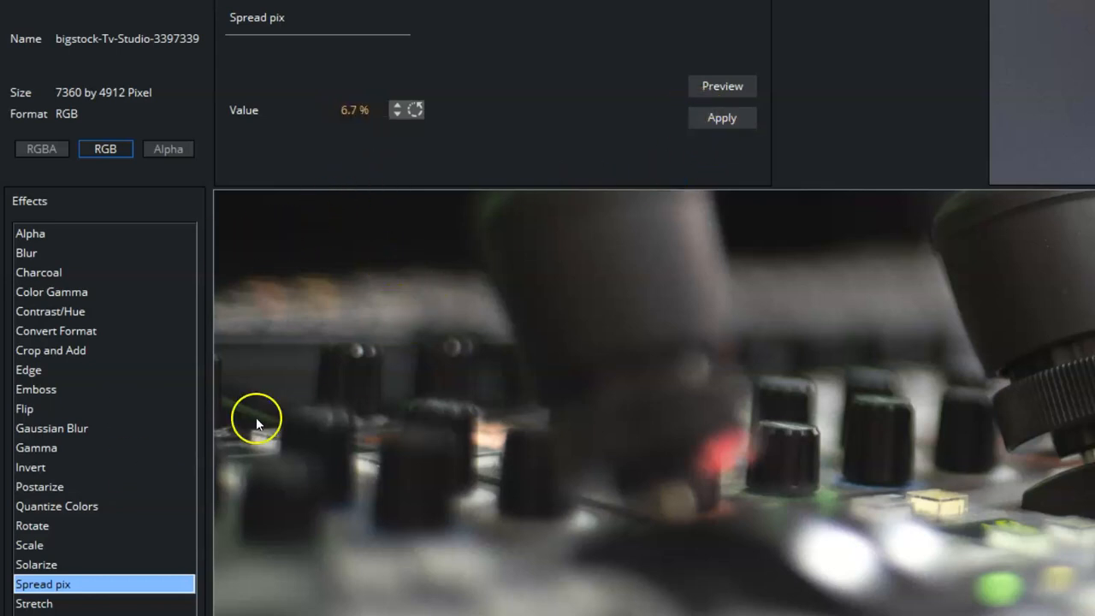
Step: Choose the Stretch effect and set the studio image's width to 117% with the height kept at 100%
click(32, 604)
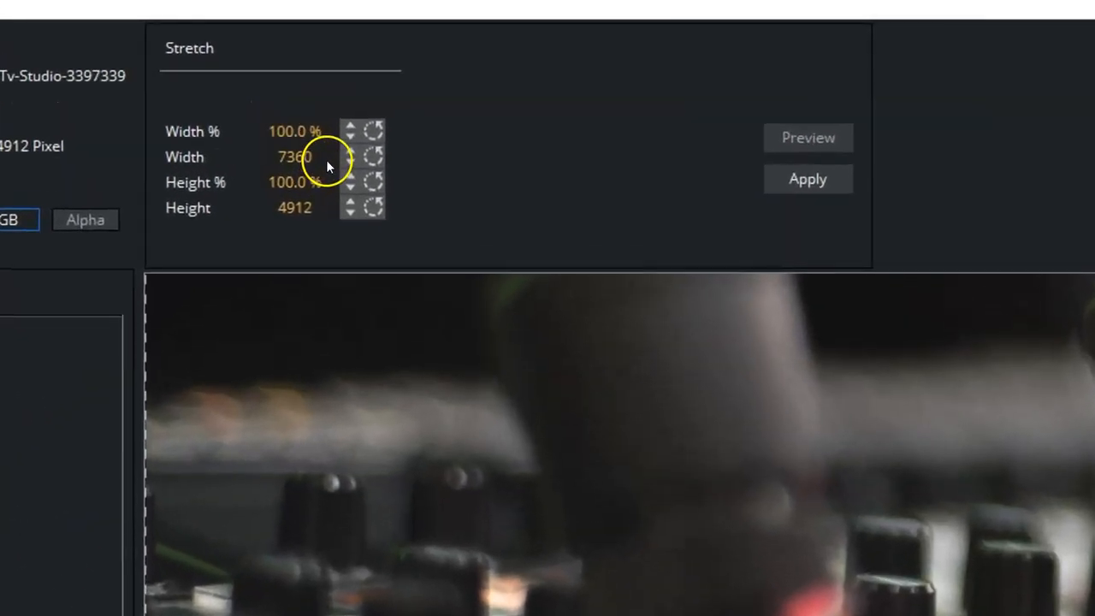
drag(297, 120, 311, 152)
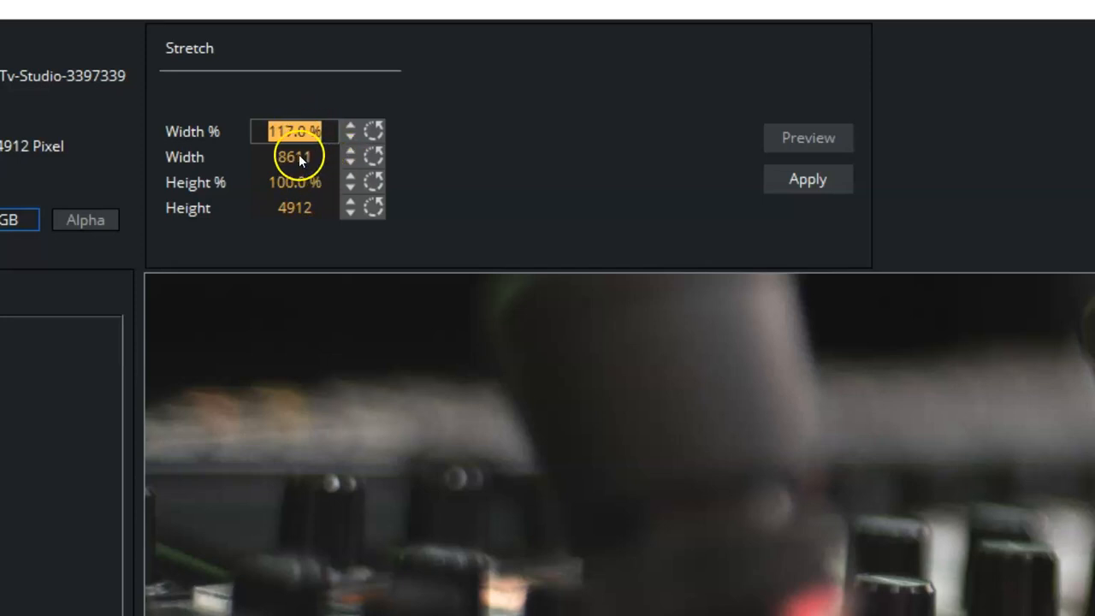
drag(299, 157, 304, 158)
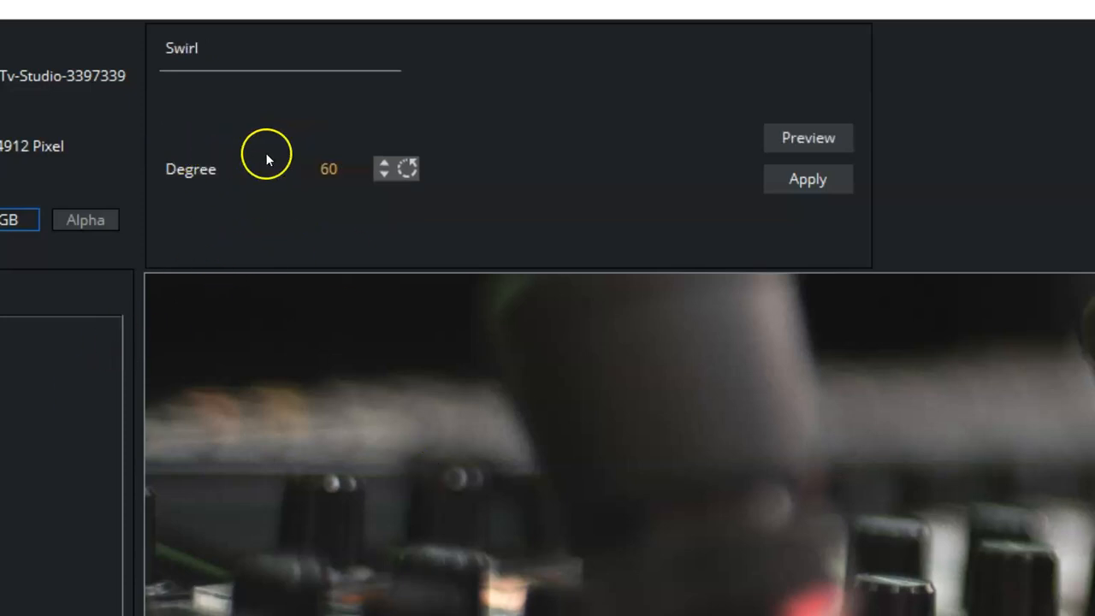
Step: Apply the Swirl effect to the studio image with a Degree of 52
drag(302, 177, 320, 192)
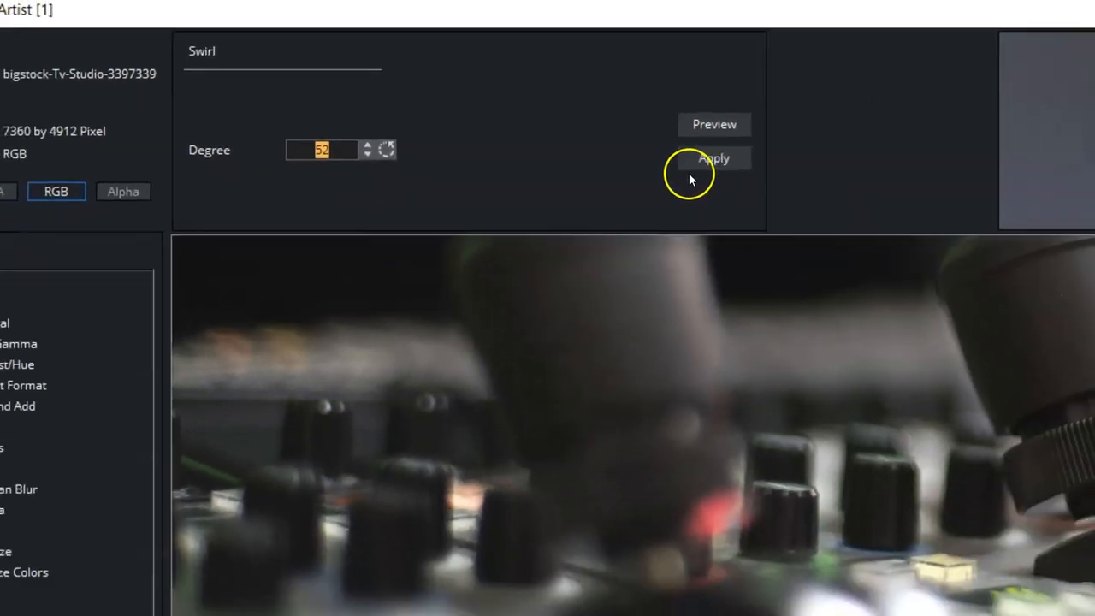
click(700, 166)
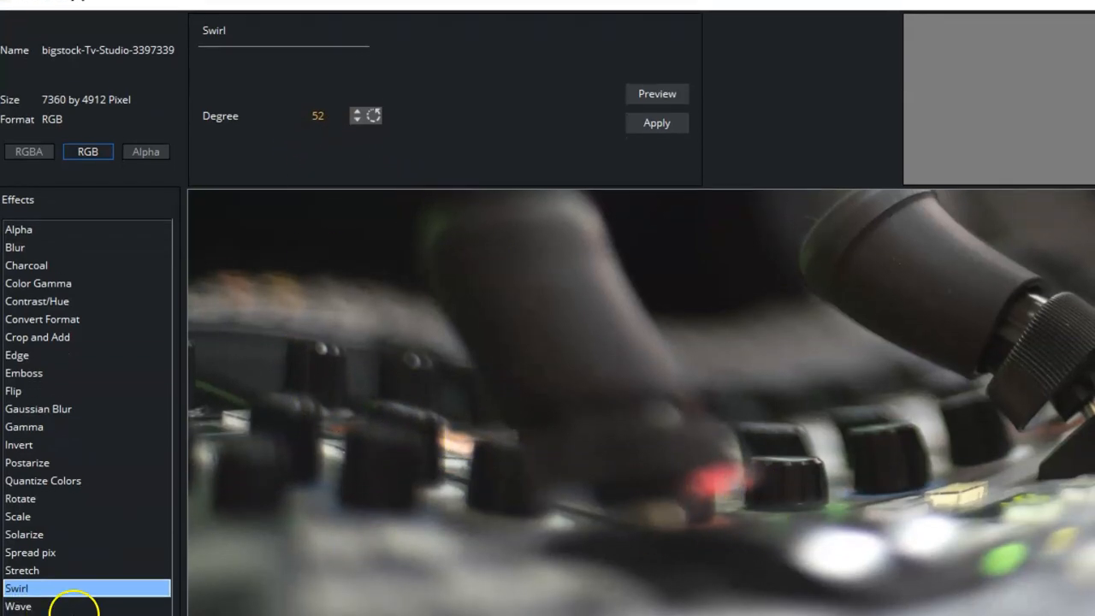
Step: Apply the Wave effect to the studio image with an Amplitude of 38% and a Wavelength of 33%
click(21, 606)
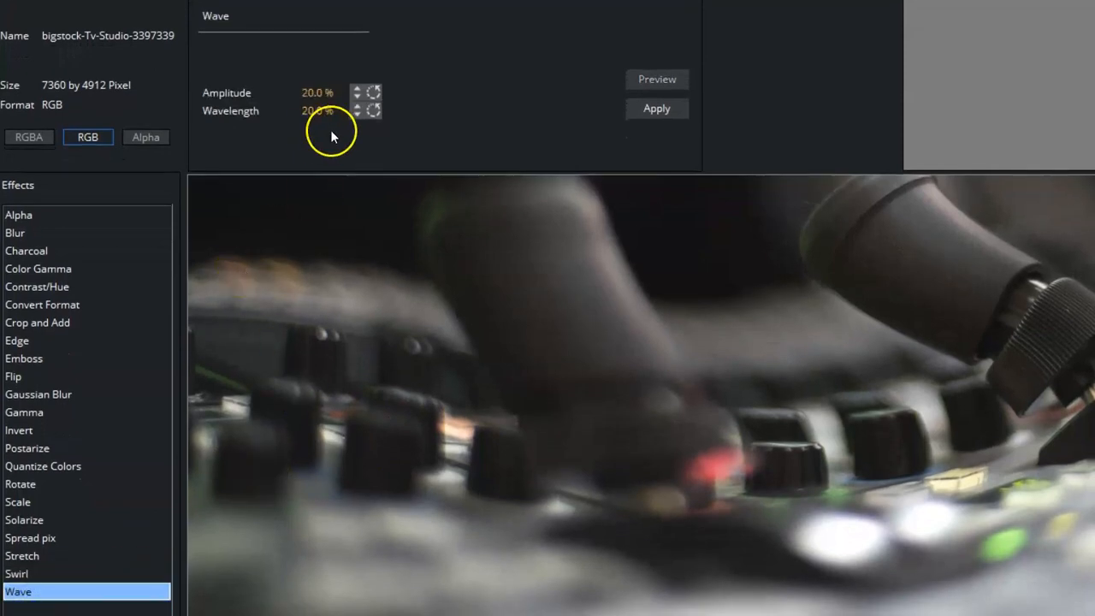
drag(315, 93, 330, 93)
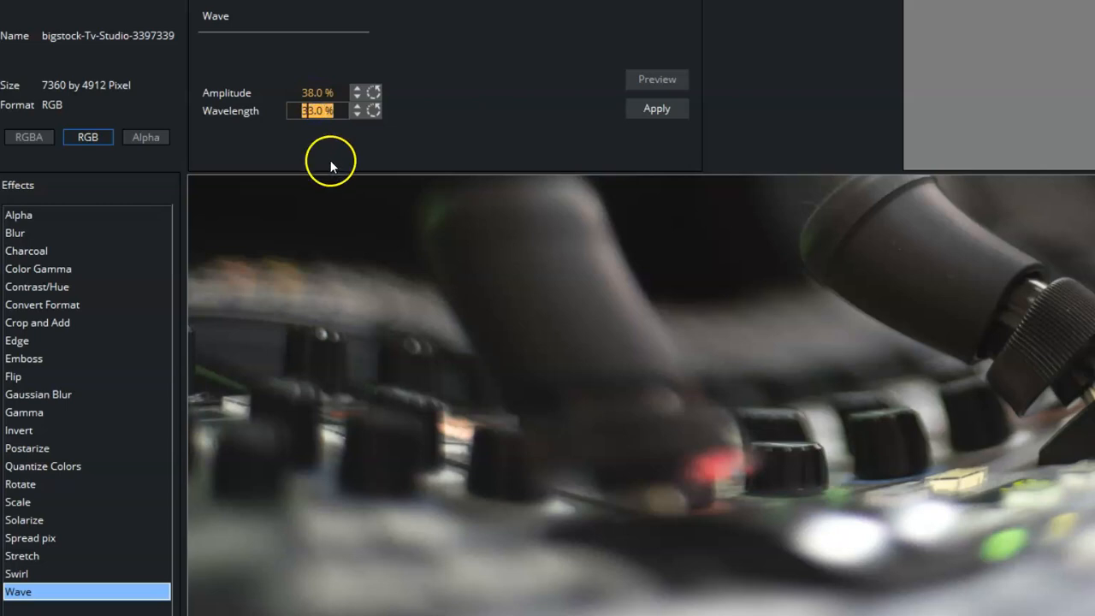
click(655, 109)
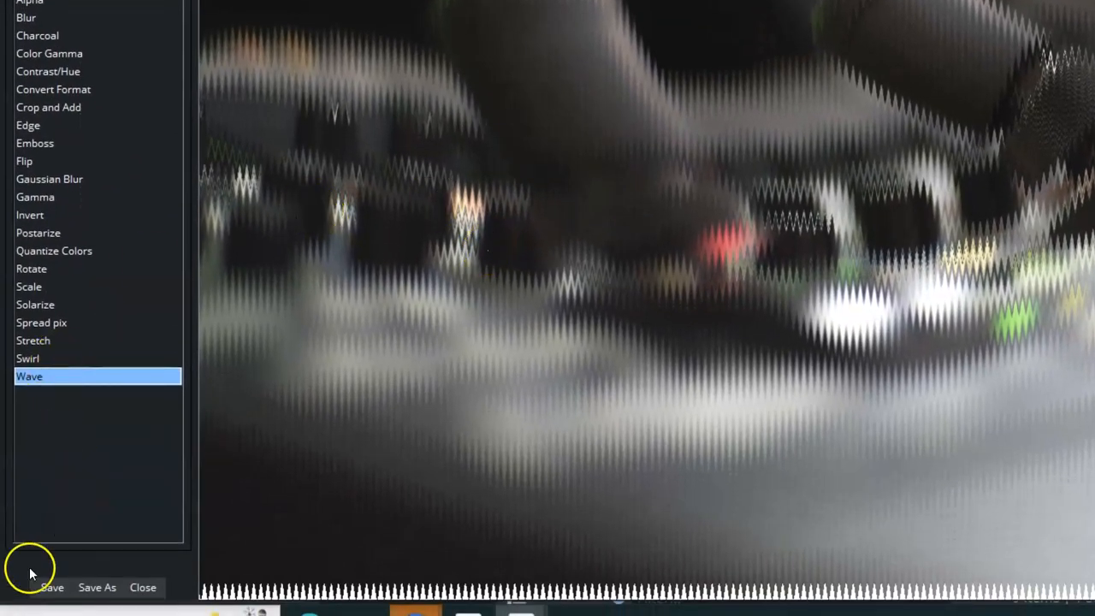
Step: Close the edited studio image in the image editor without saving its changes
click(89, 587)
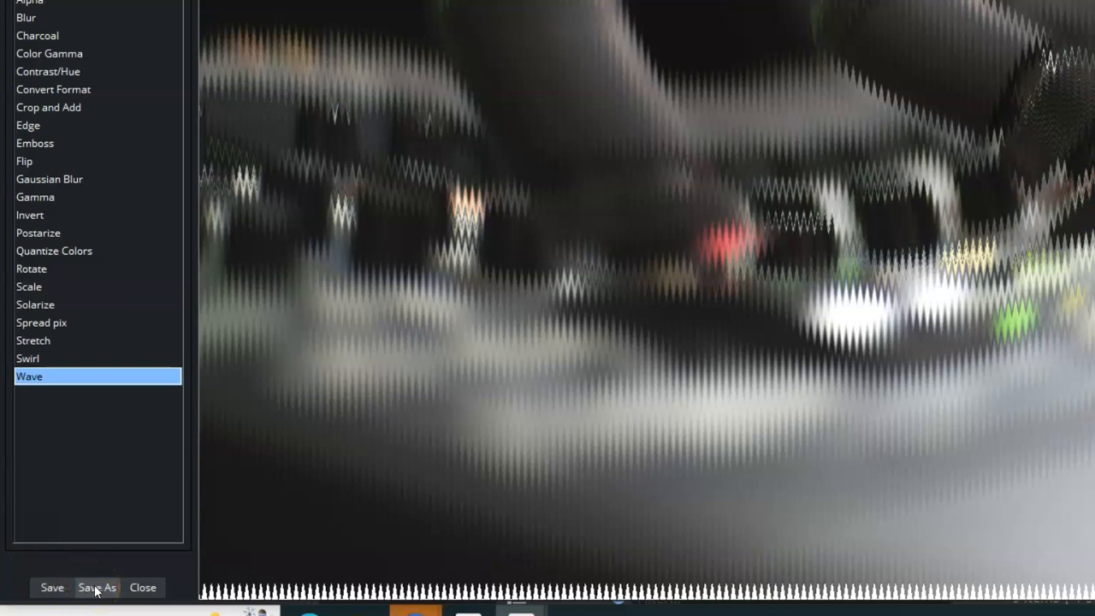
click(144, 588)
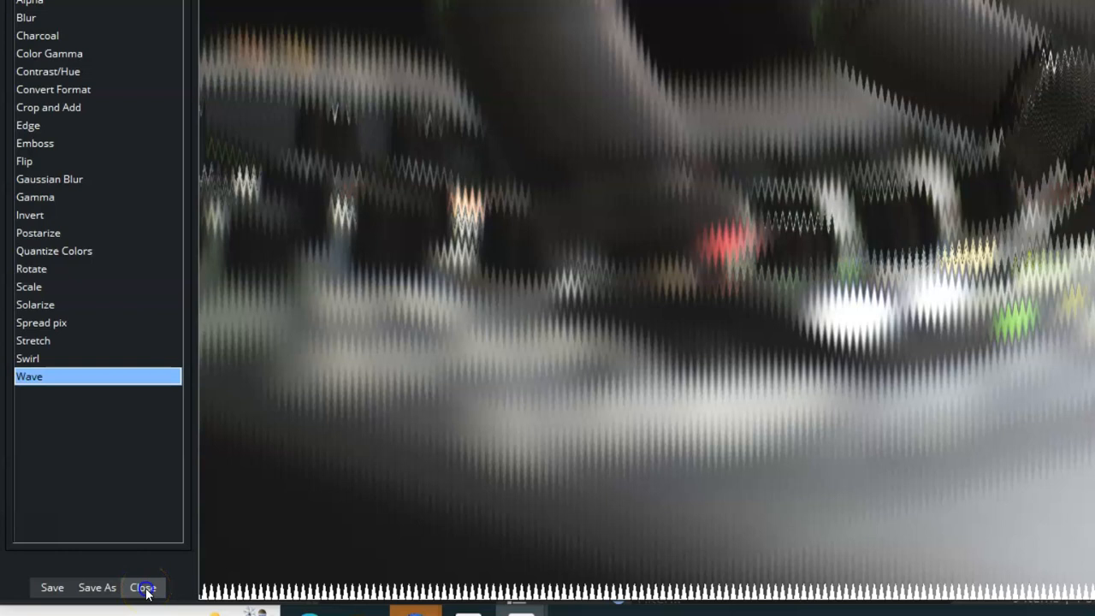
click(144, 588)
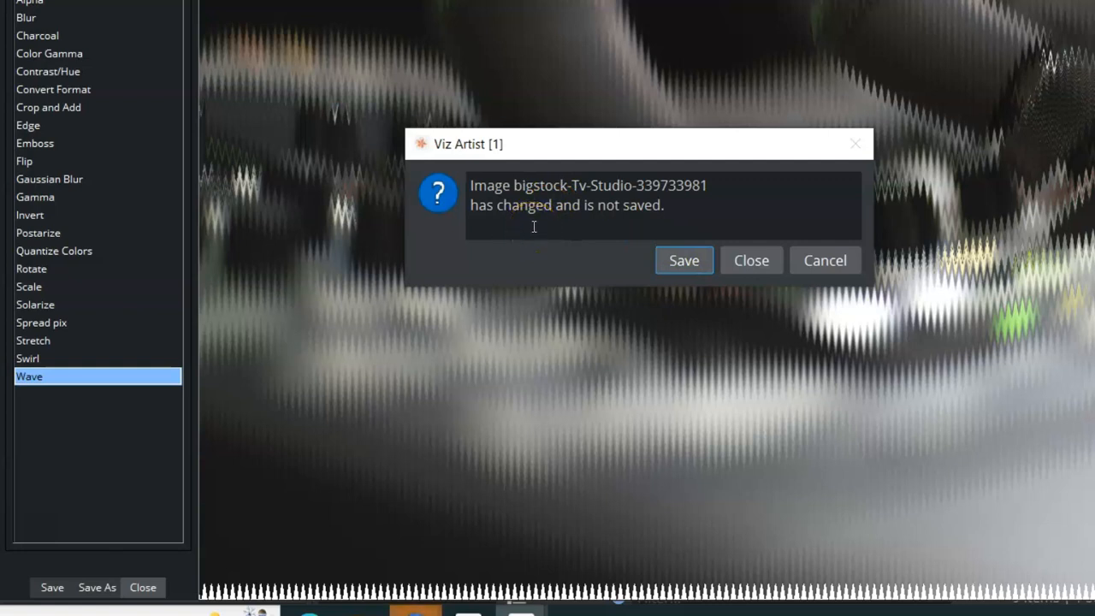
click(751, 261)
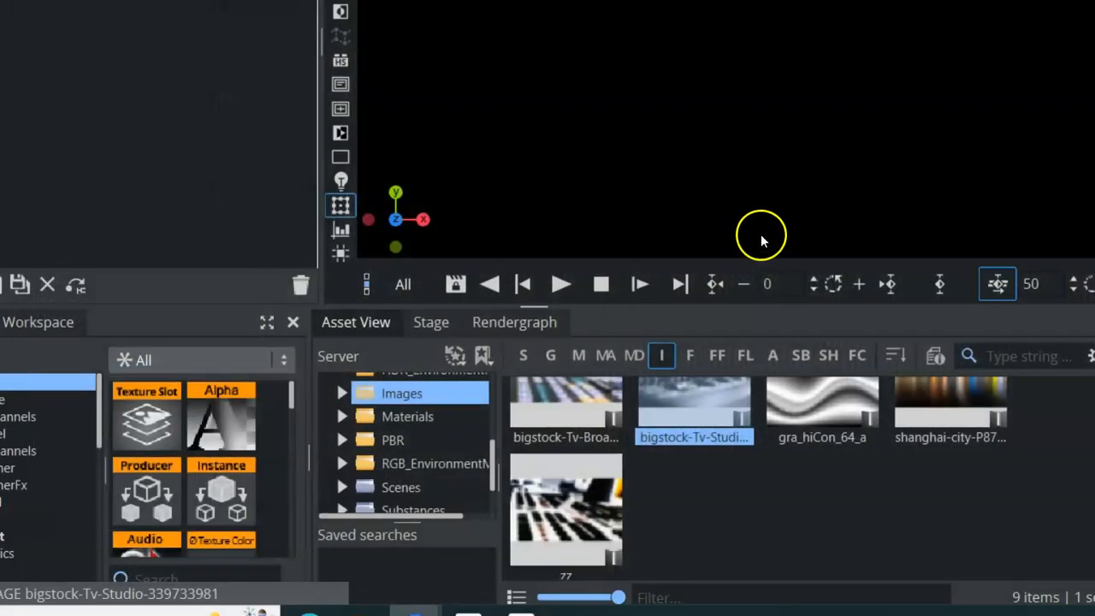
Step: Open the cold1 image from the chips subfolder of Images in the image editor
click(342, 392)
click(409, 418)
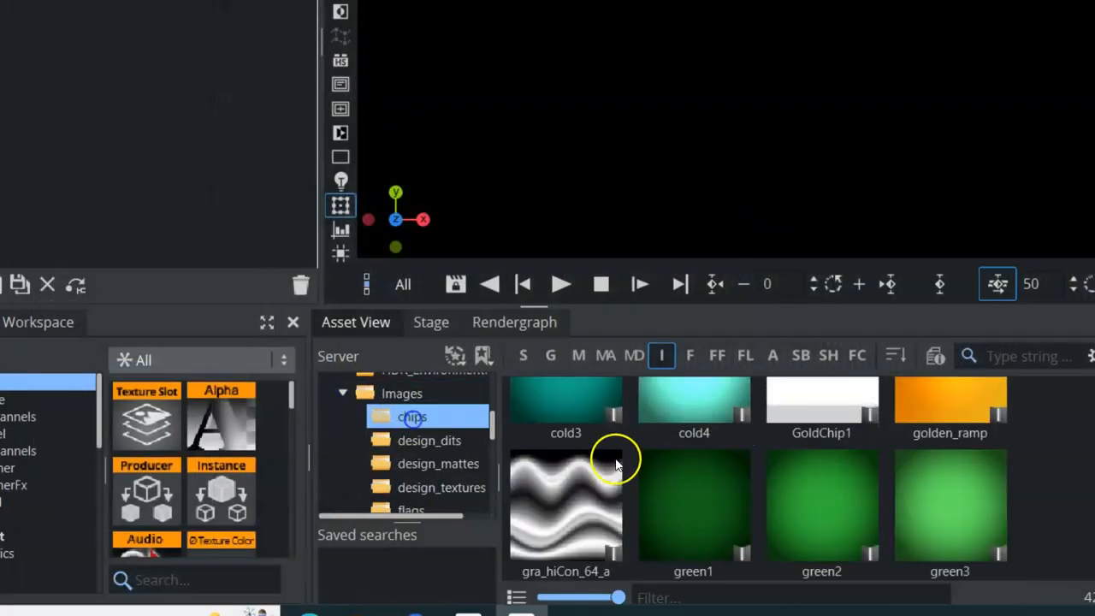
scroll(674, 479, up, 2)
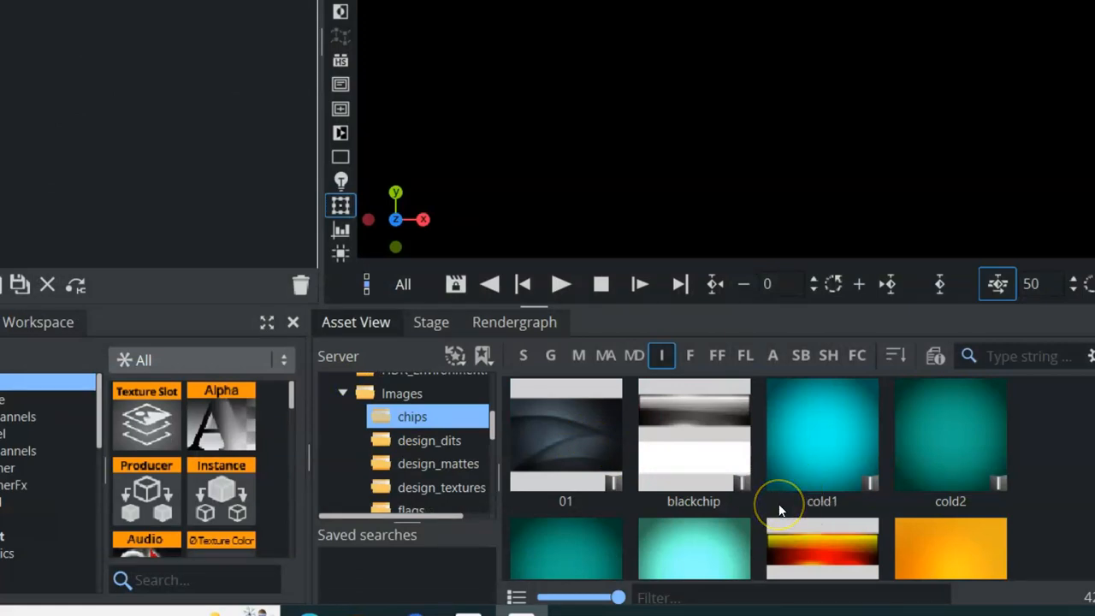
double_click(809, 442)
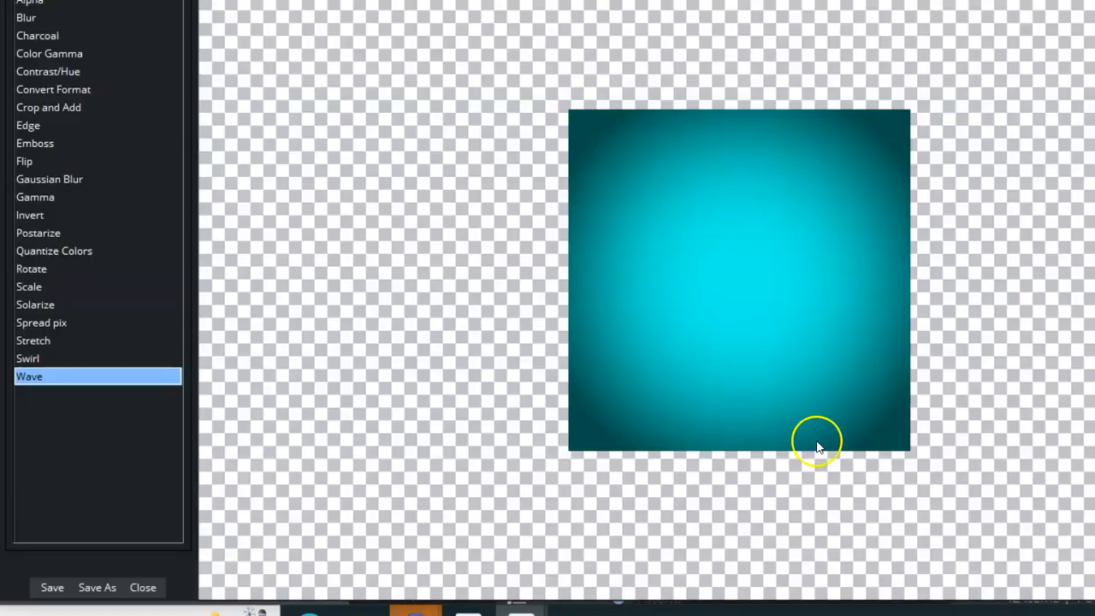